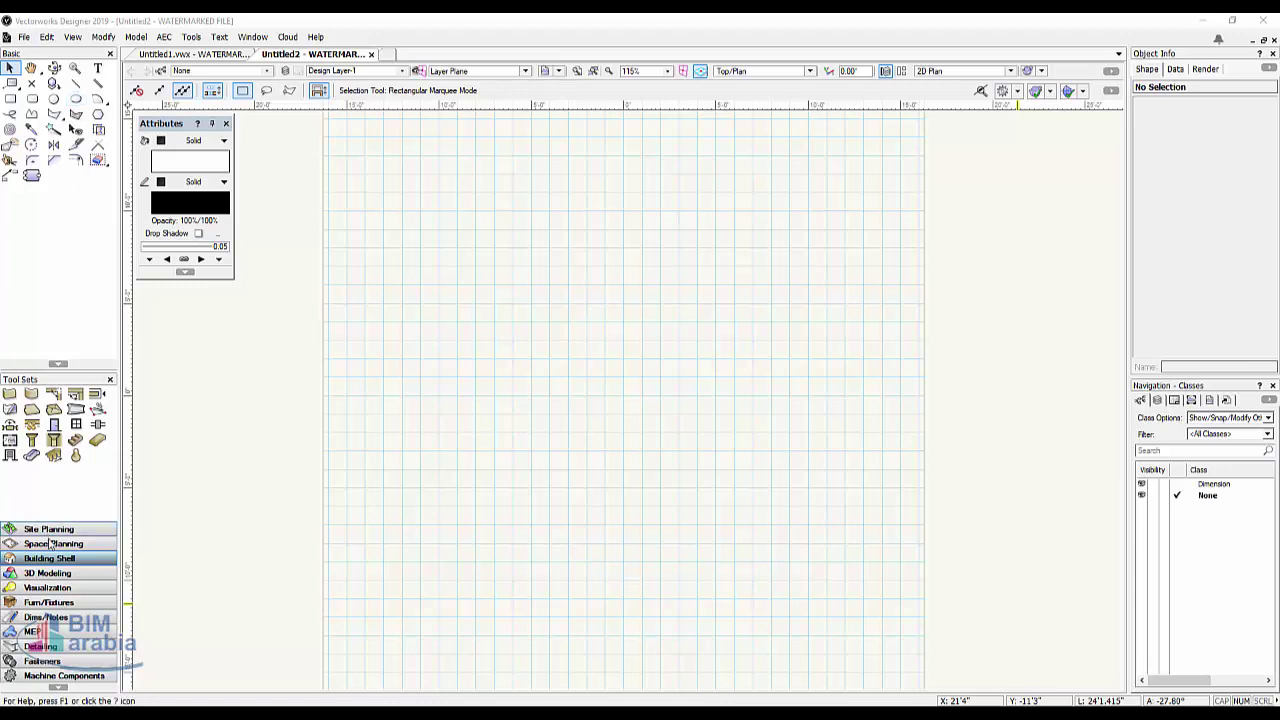
Step: Show the Snapping palette and activate the Wall tool with shortcut 9
key("ctrl+8")
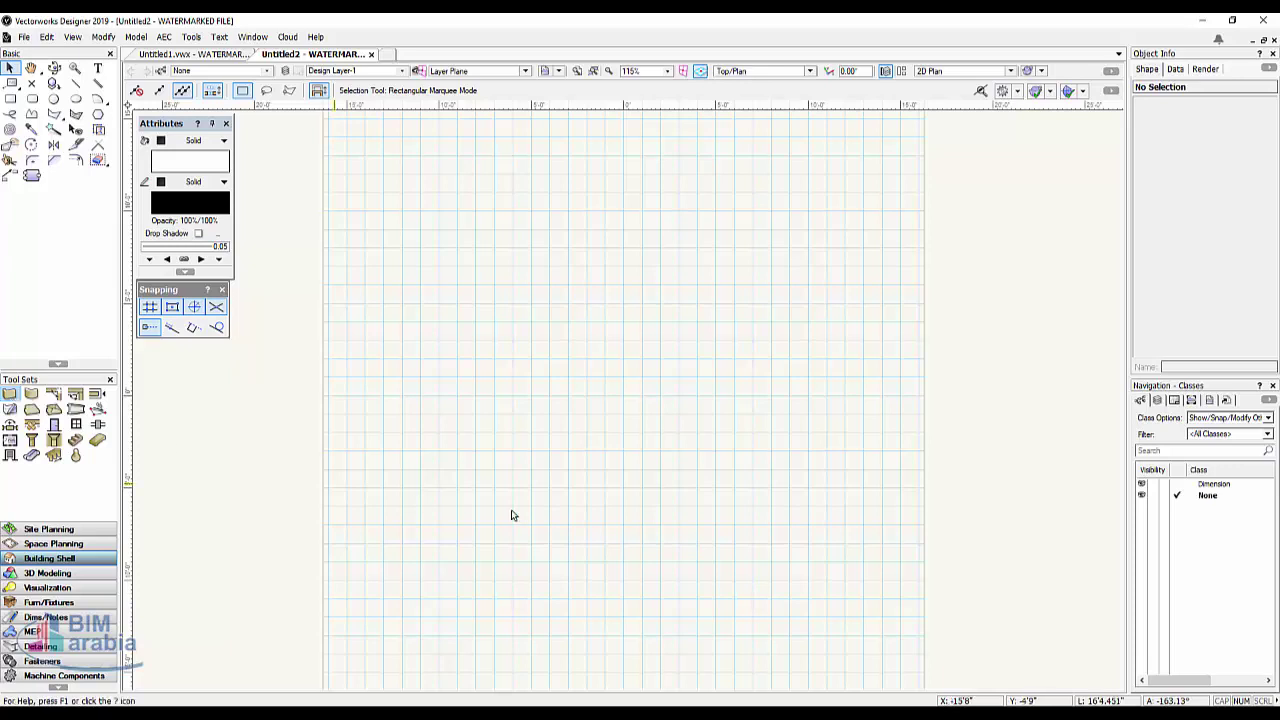
key("9")
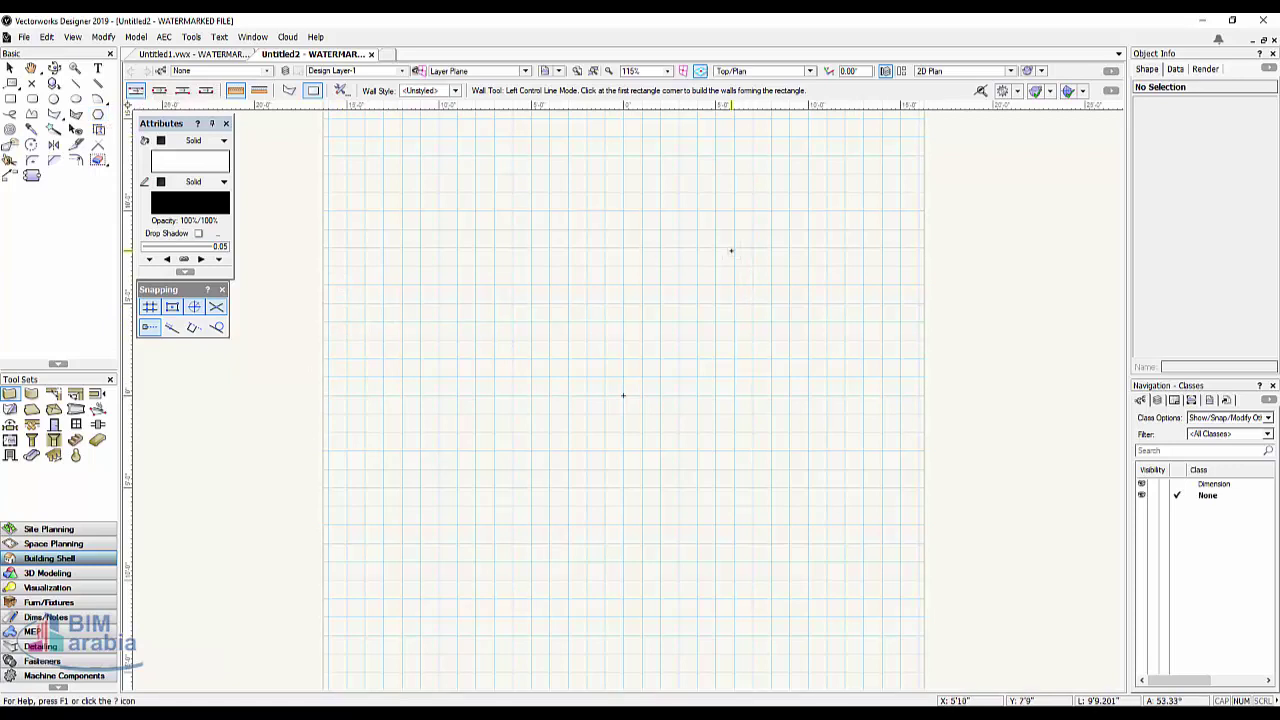
Step: Switch the Wall tool to Center Control Line Mode and cancel a trial wall rectangle
scroll(731, 251, "up", 4)
scroll(731, 251, "up", 3)
scroll(768, 260, "up", 2)
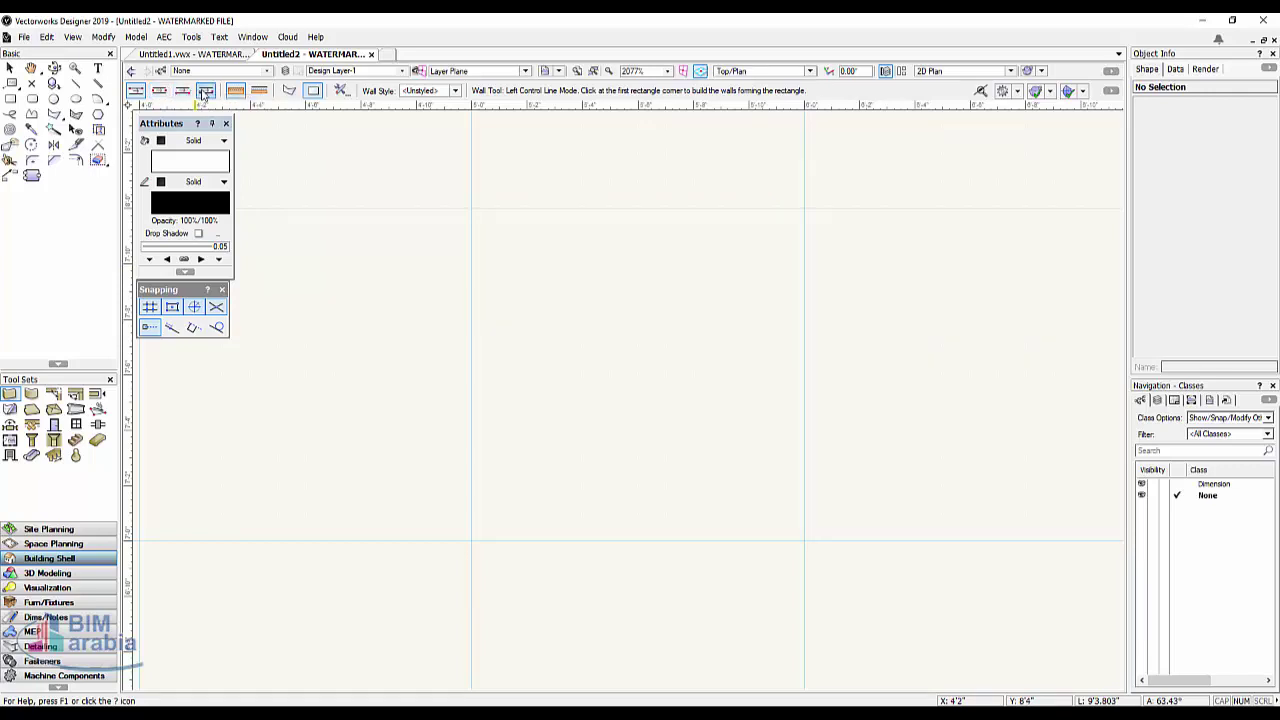
left_click(206, 90)
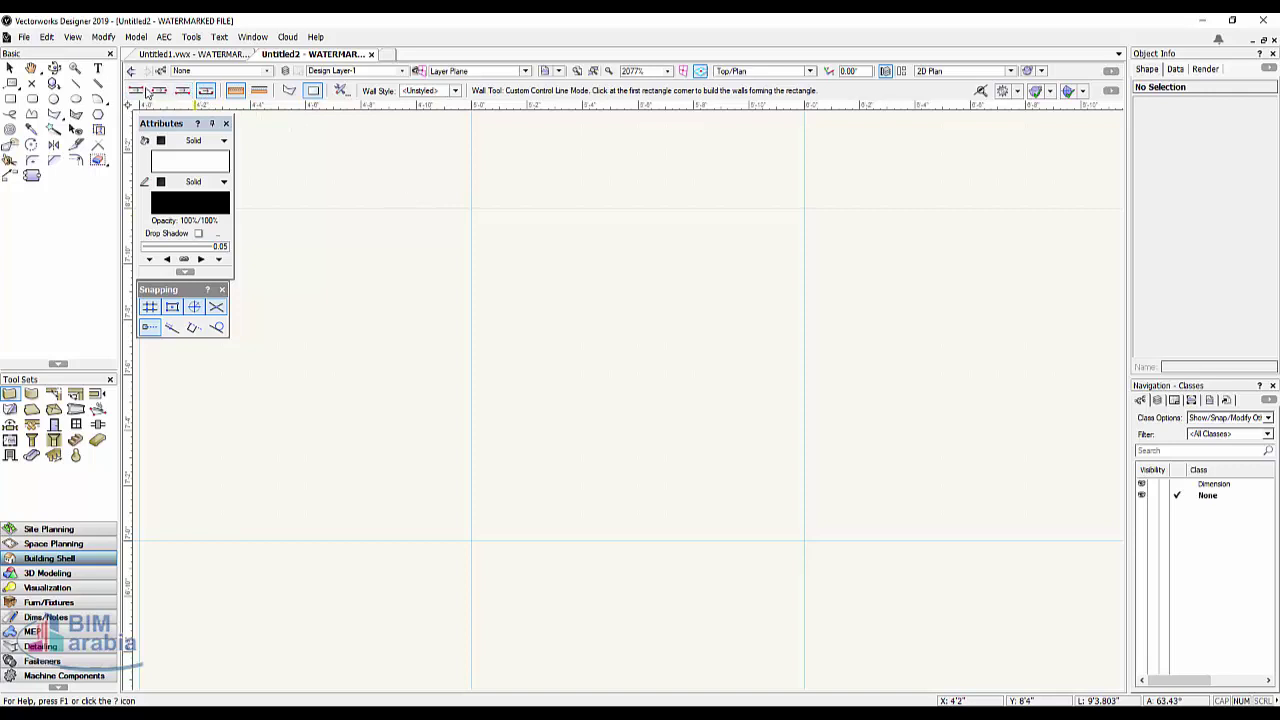
left_click(158, 90)
left_click(800, 234)
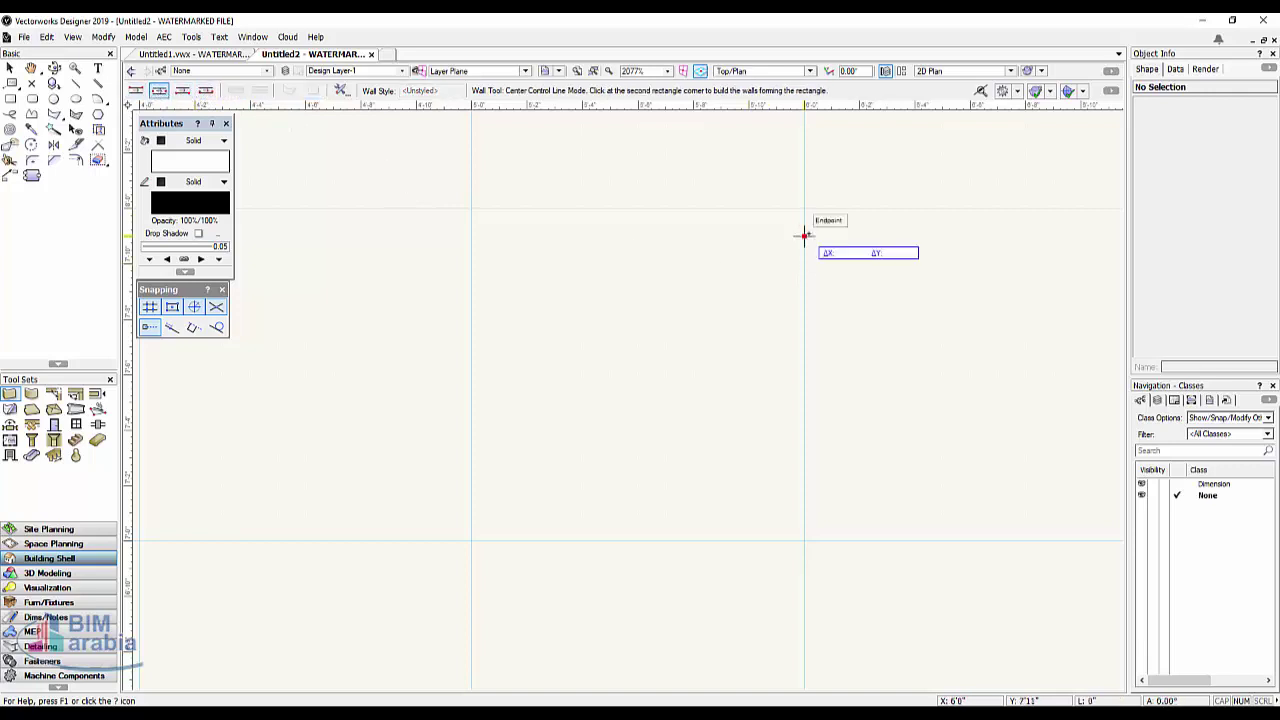
scroll(930, 305, "down", 2)
scroll(930, 310, "down", 1)
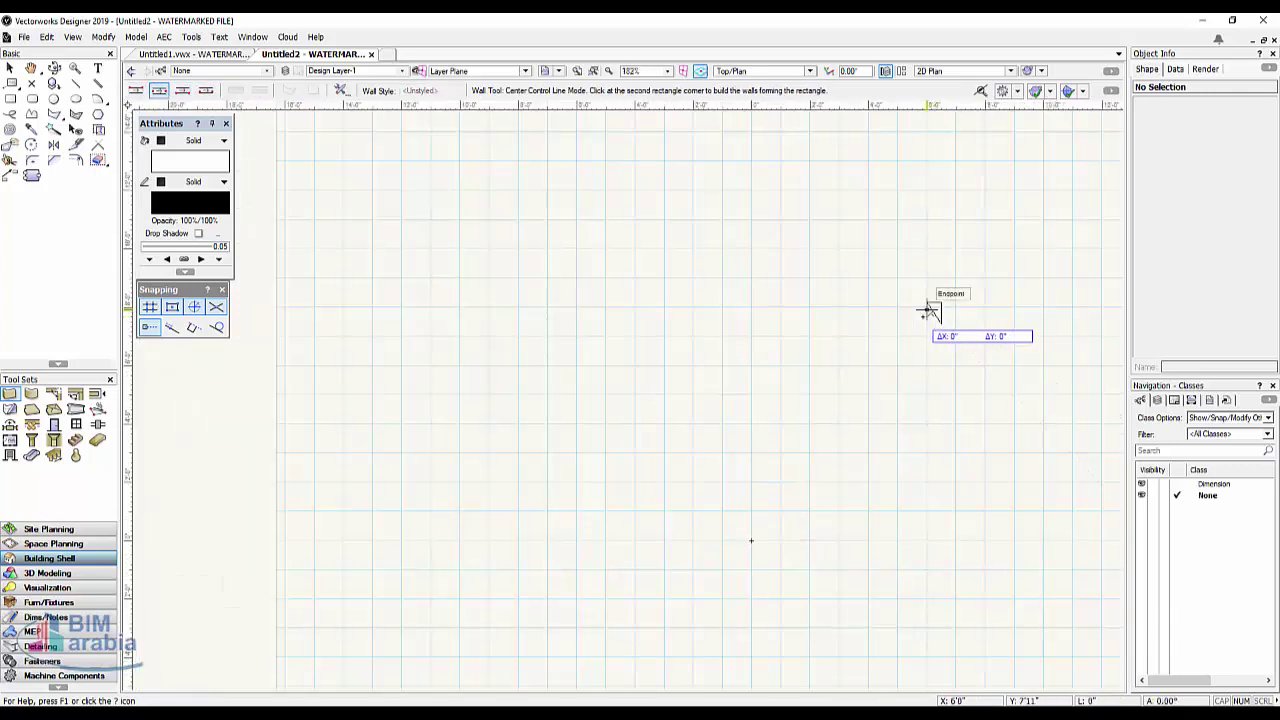
scroll(923, 312, "down", 1)
scroll(815, 295, "down", 2)
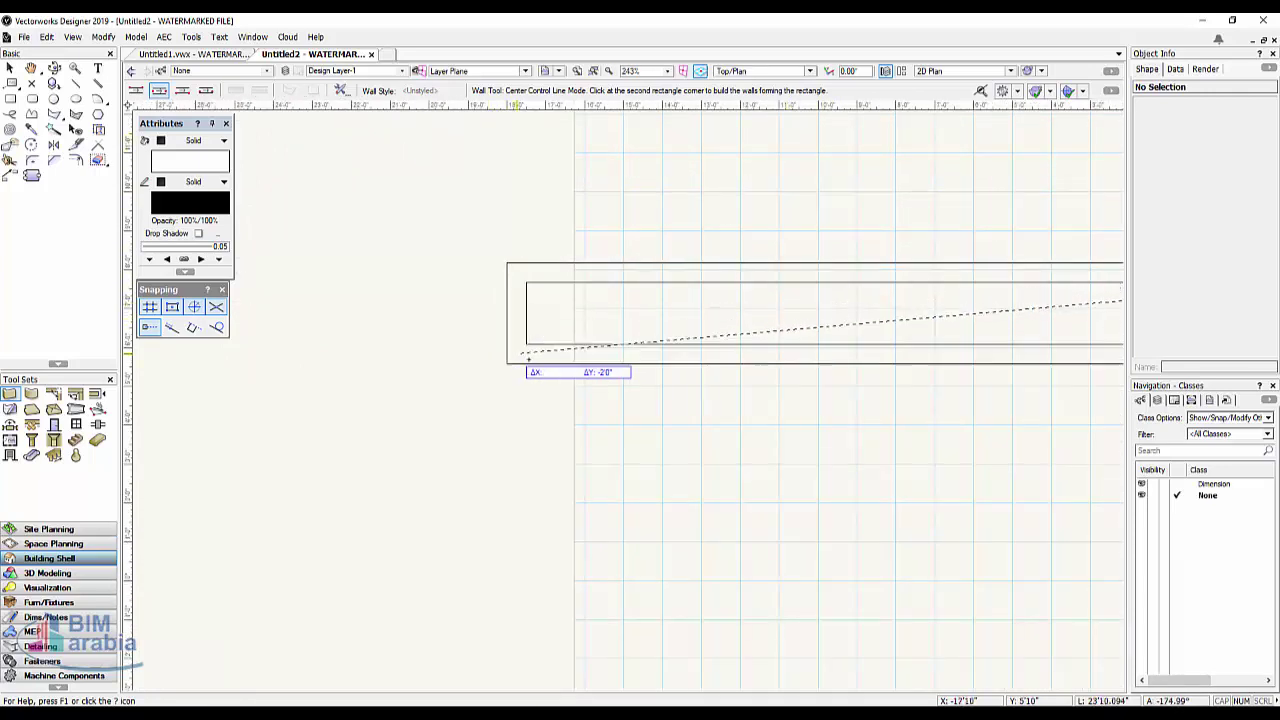
key("Escape")
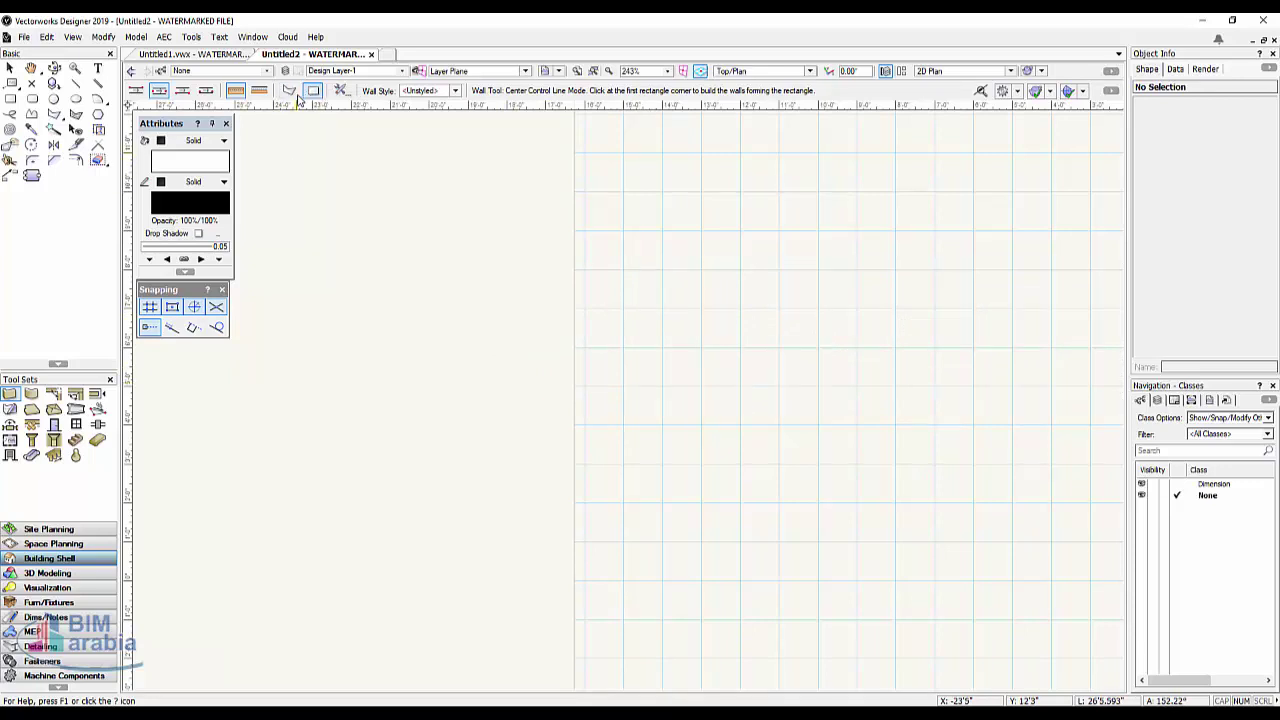
Step: Put the Wall tool in single-segment mode, sketch two trial walls, then discard them
left_click(289, 91)
key("ctrl+4")
left_click(696, 247)
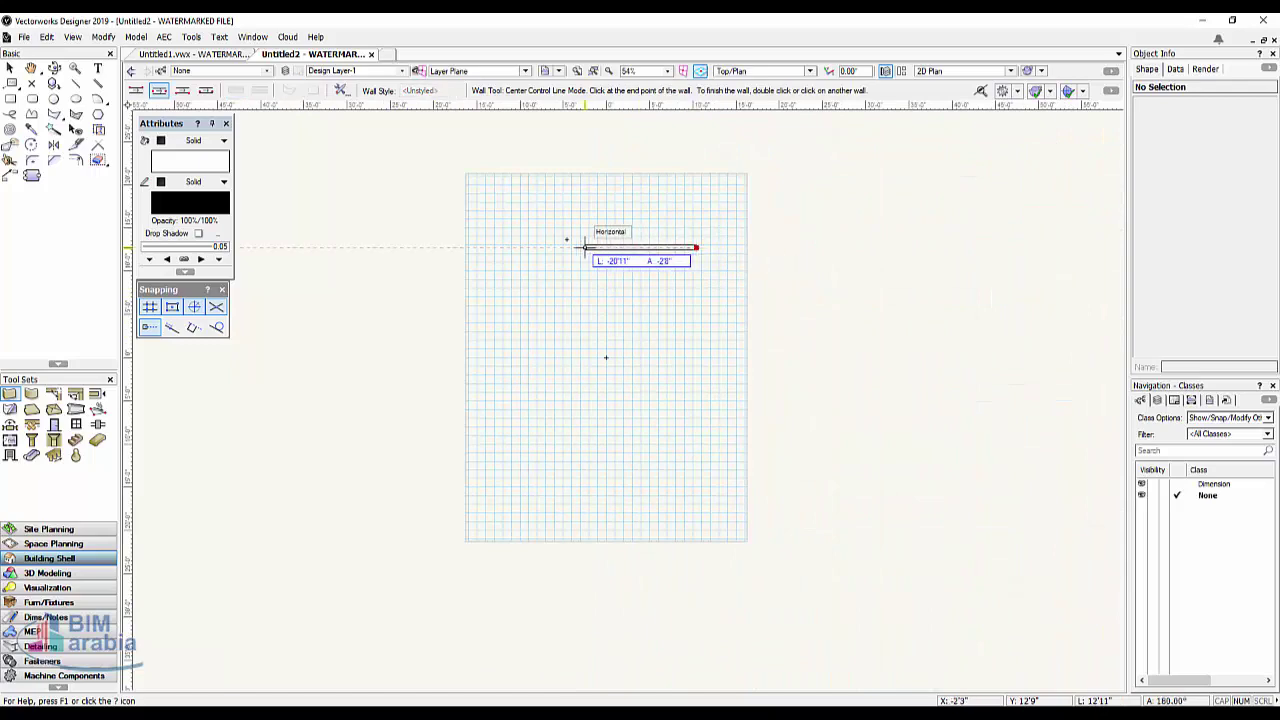
scroll(512, 245, "up", 5)
scroll(503, 235, "up", 2)
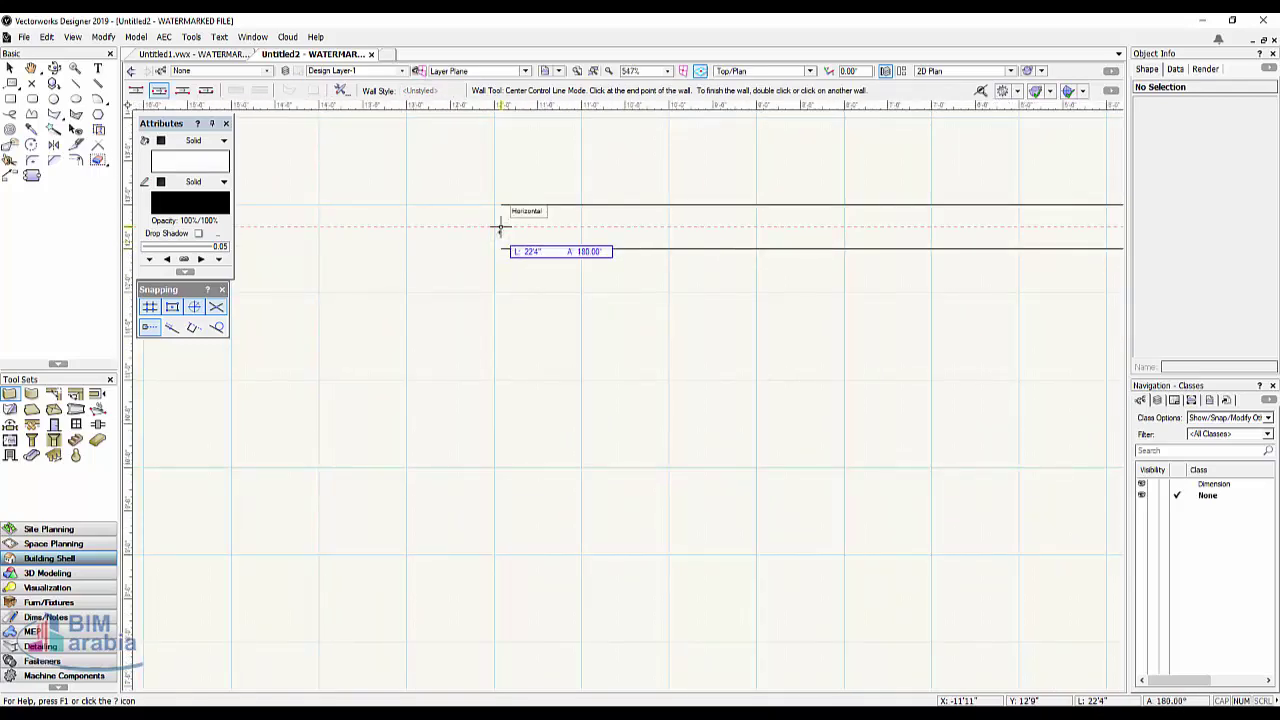
left_click(501, 228)
scroll(490, 210, "down", 3)
scroll(457, 163, "down", 5)
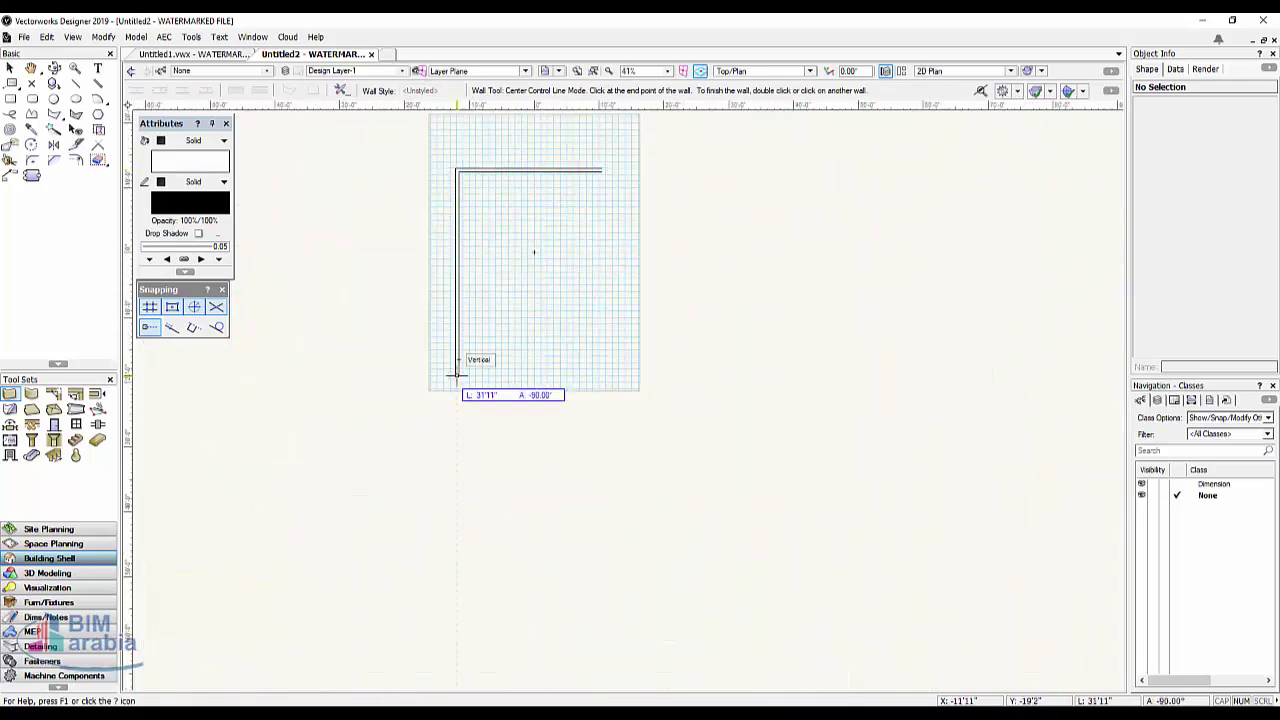
left_click(463, 231)
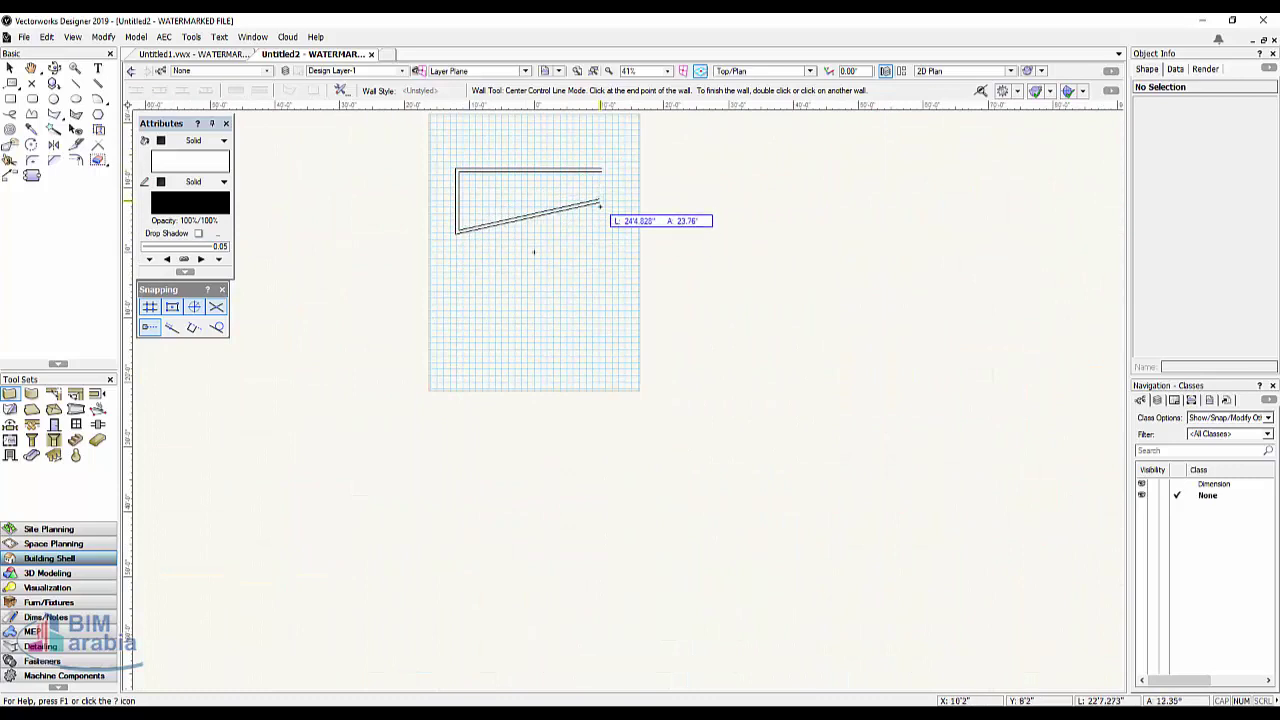
key("BackSpace")
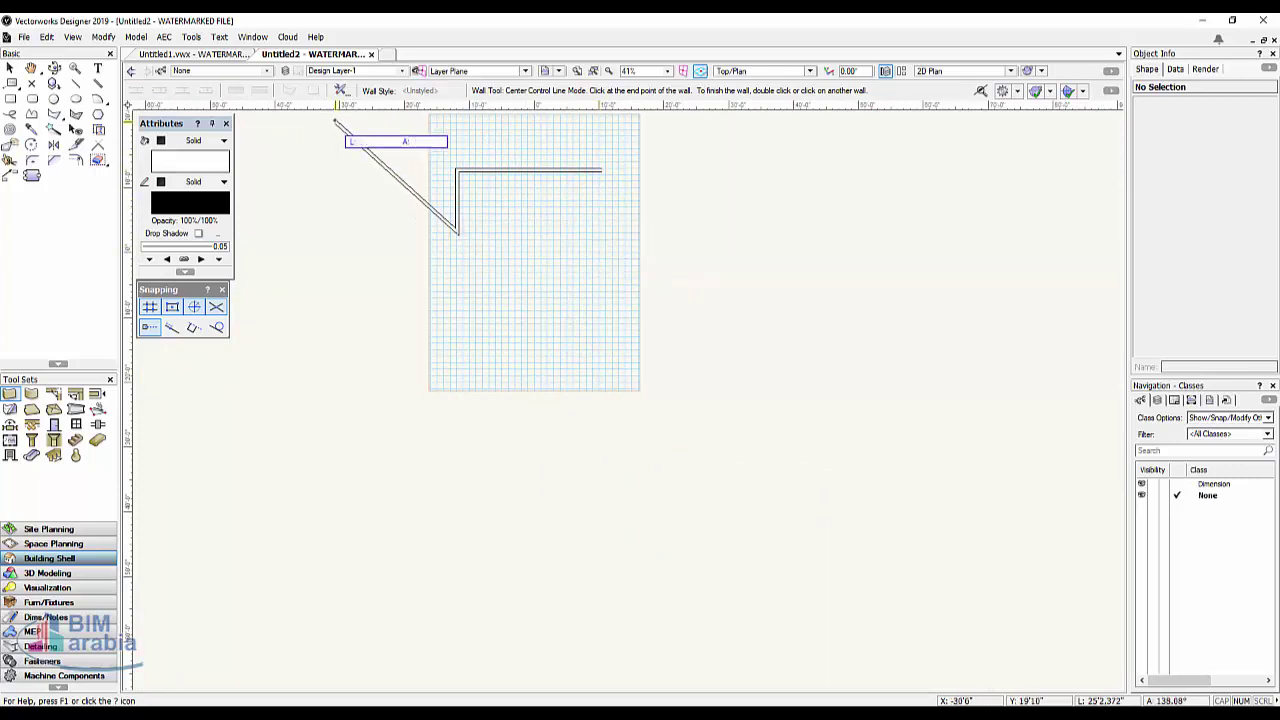
key("Escape")
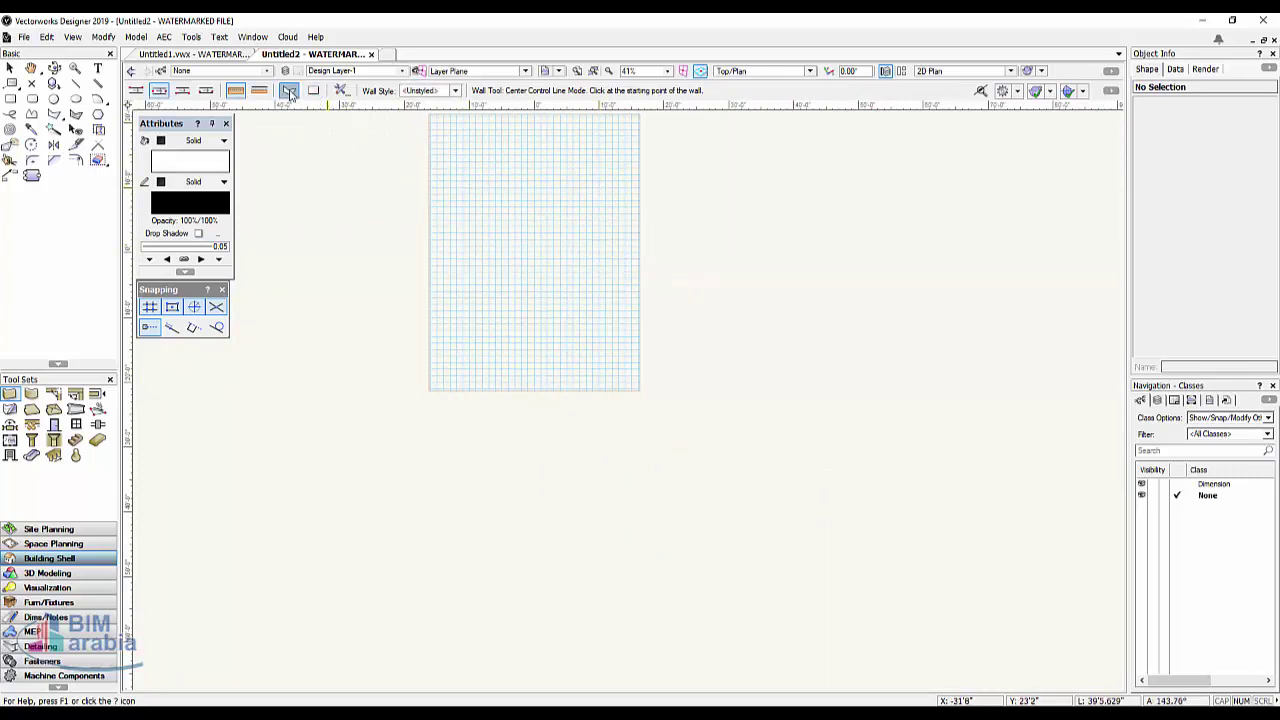
Step: Draw a rectangular room of four 6"-thick, 10'-high walls near the top of the page
left_click(313, 90)
left_click(460, 150)
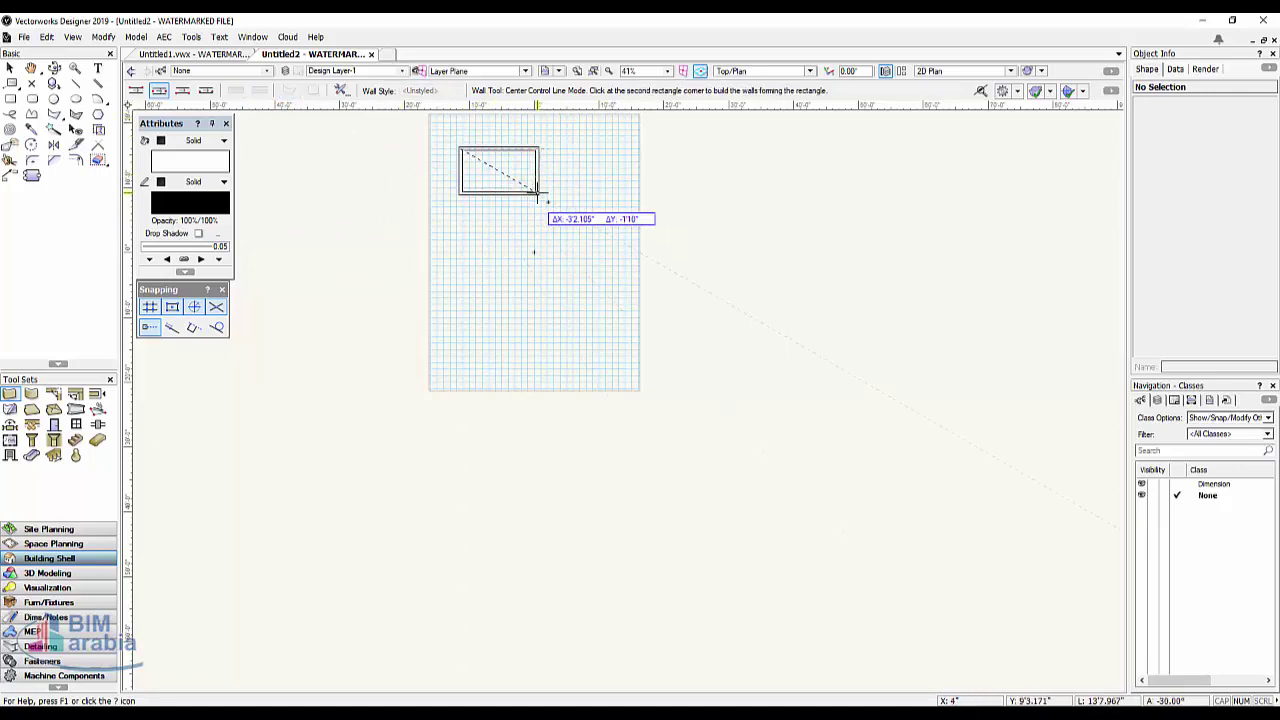
left_click(585, 205)
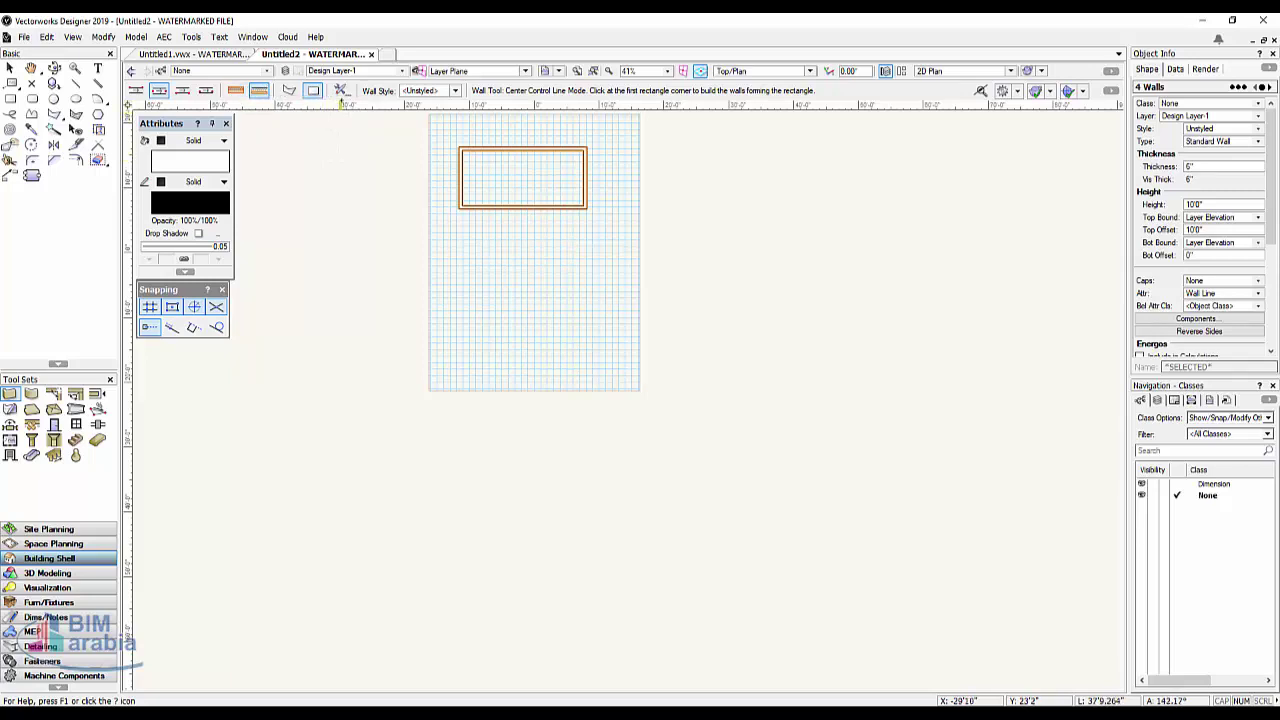
left_click(341, 90)
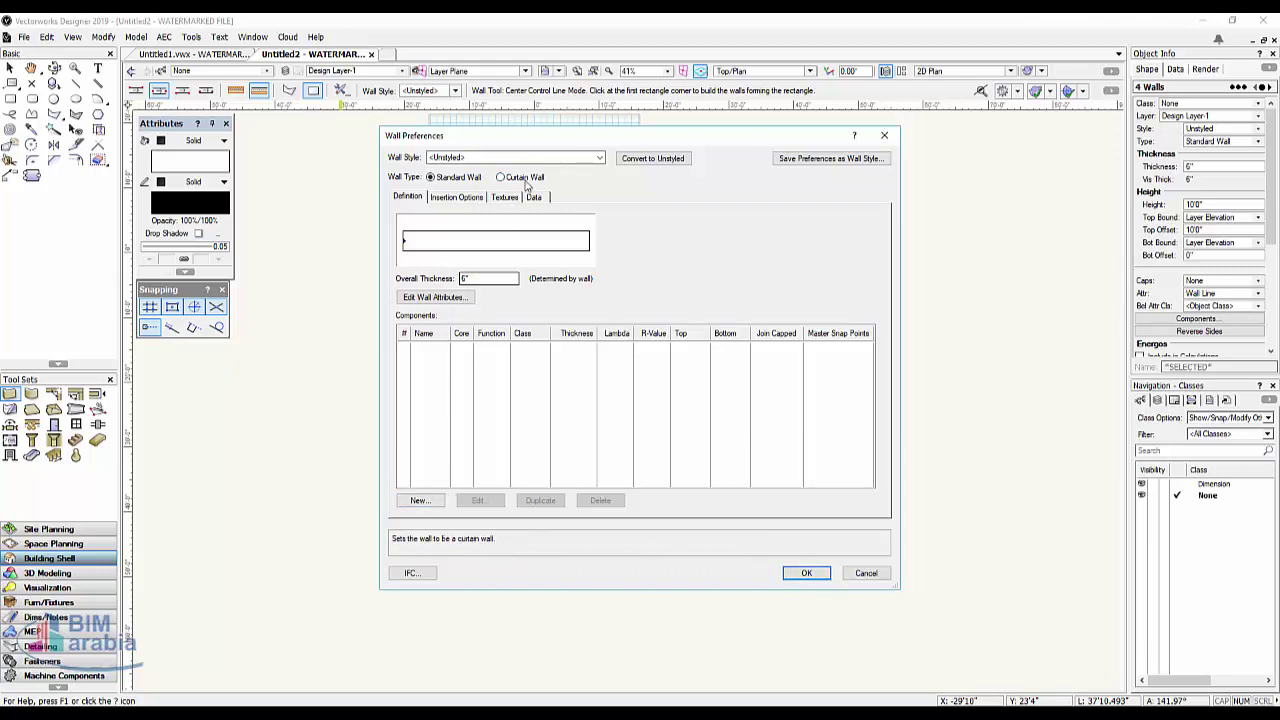
left_click(806, 574)
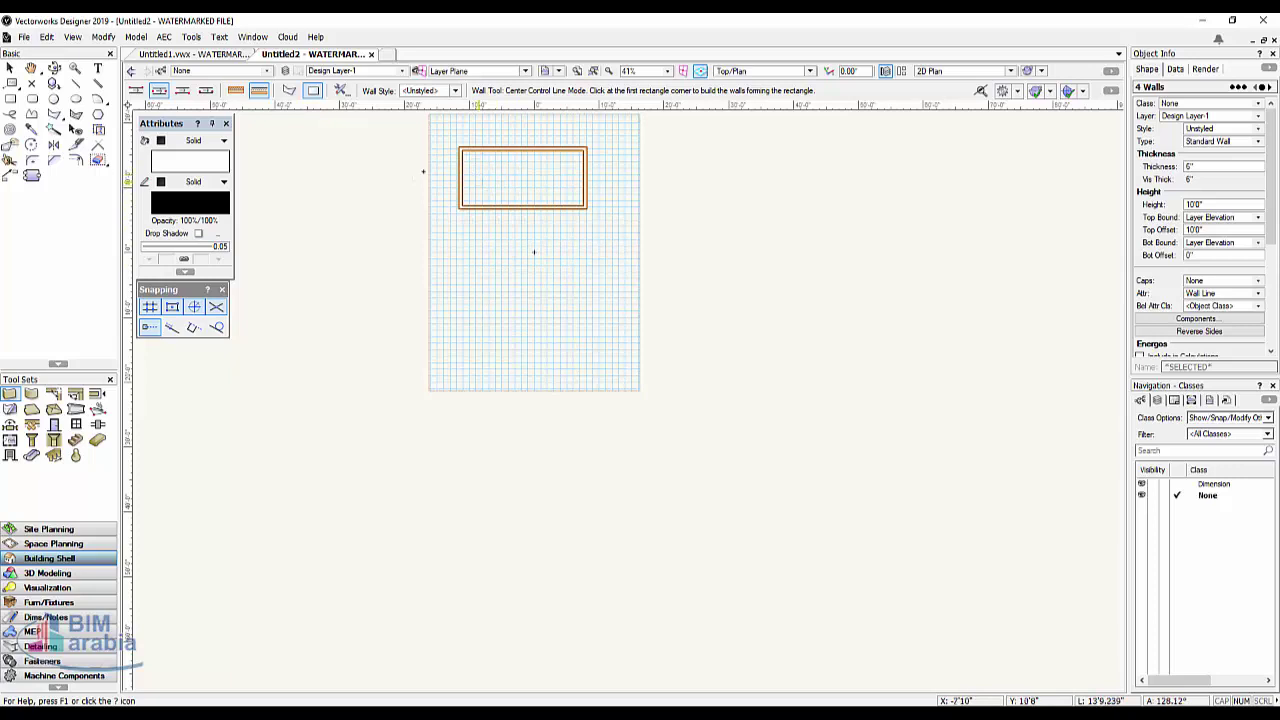
Step: Draw a second, larger wall rectangle below the first and switch to Left Isometric view
left_click(487, 272)
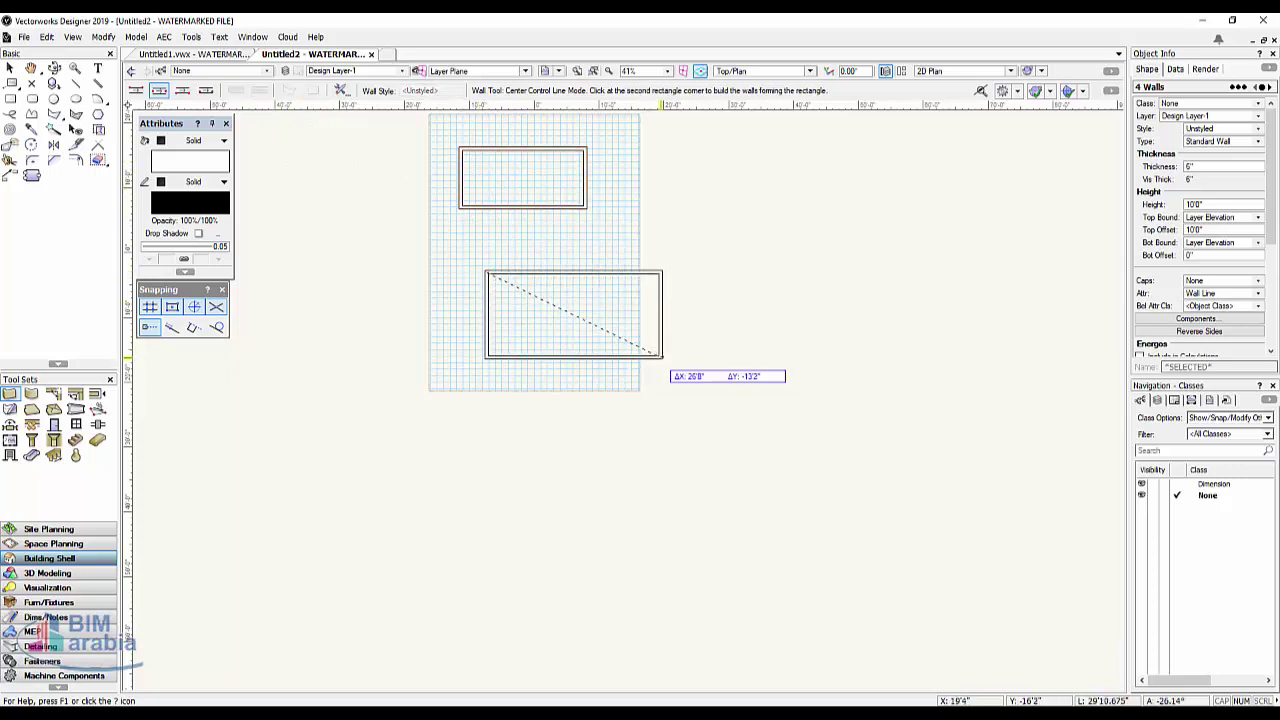
left_click(675, 352)
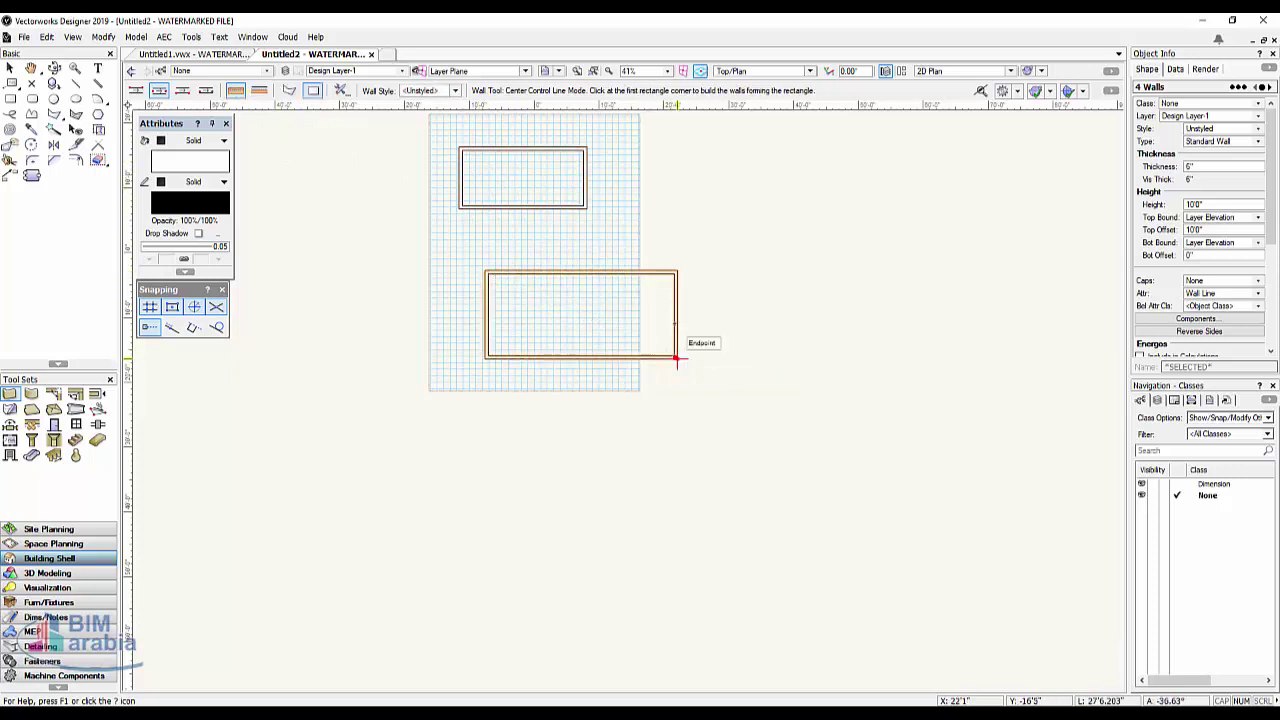
left_click(811, 72)
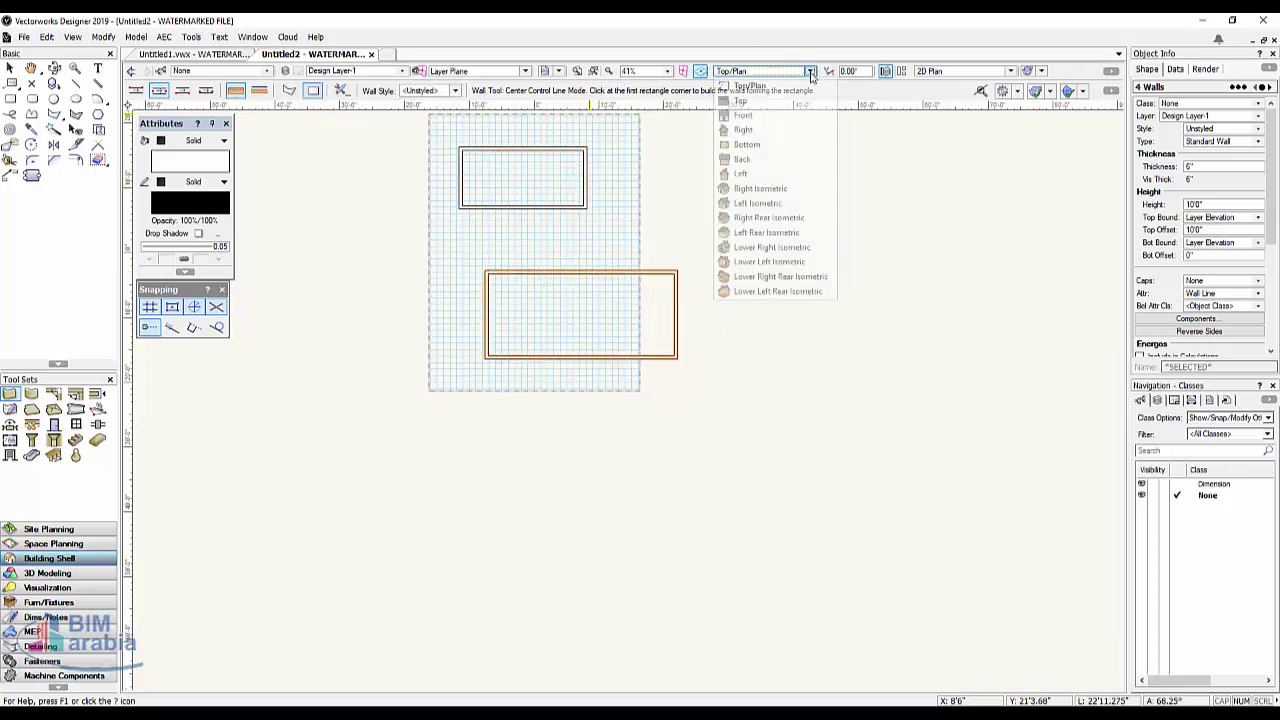
left_click(765, 204)
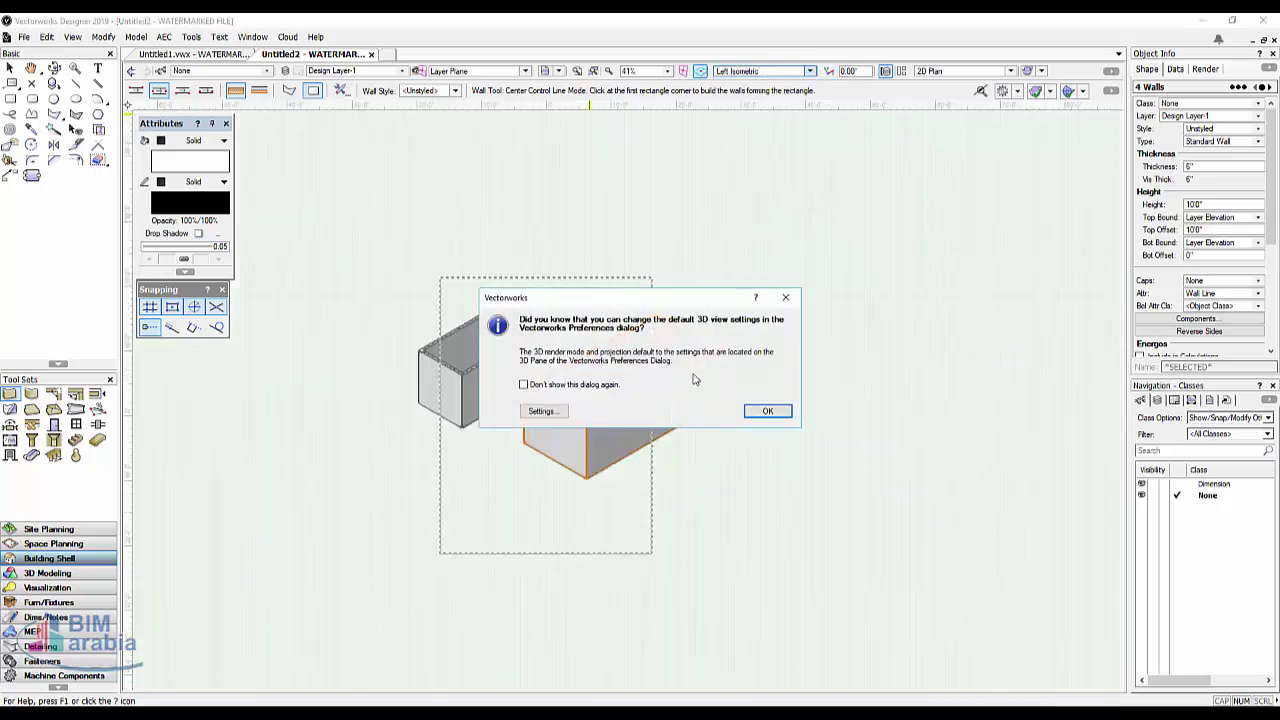
left_click(766, 410)
Step: Clear the selection and select the larger room's long front wall
key("Escape")
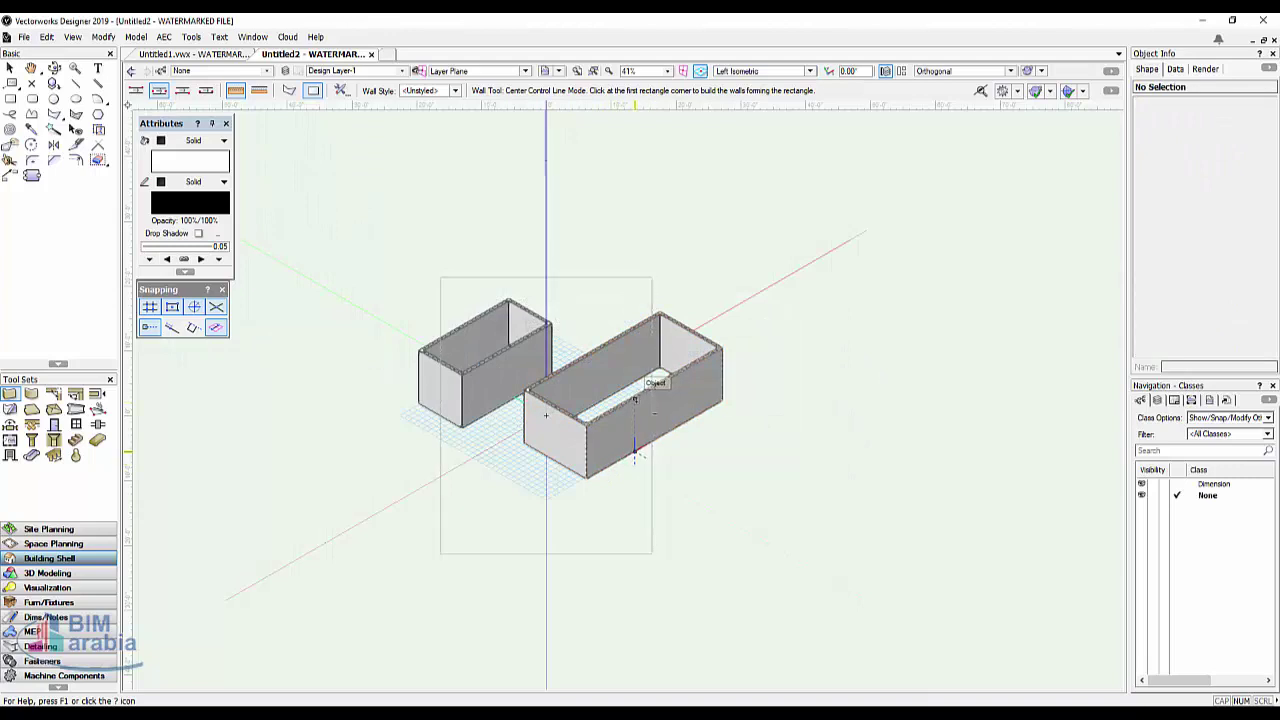
left_click(9, 67)
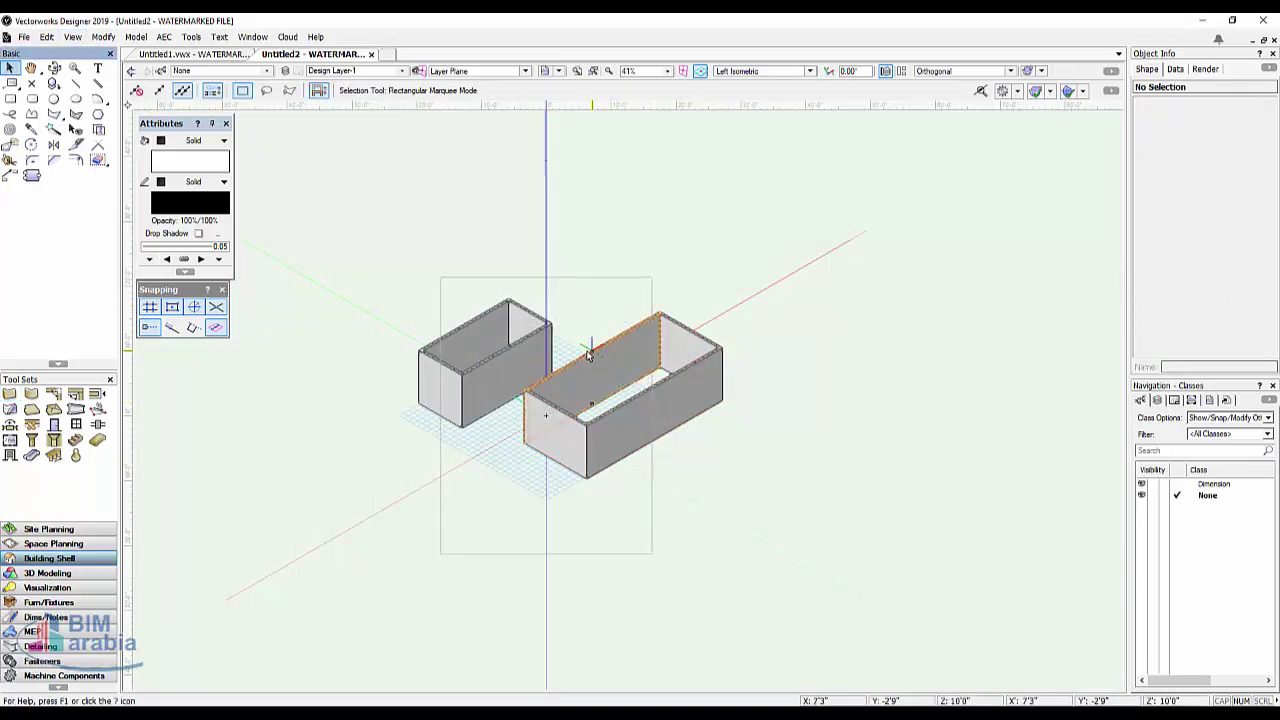
left_click(655, 385)
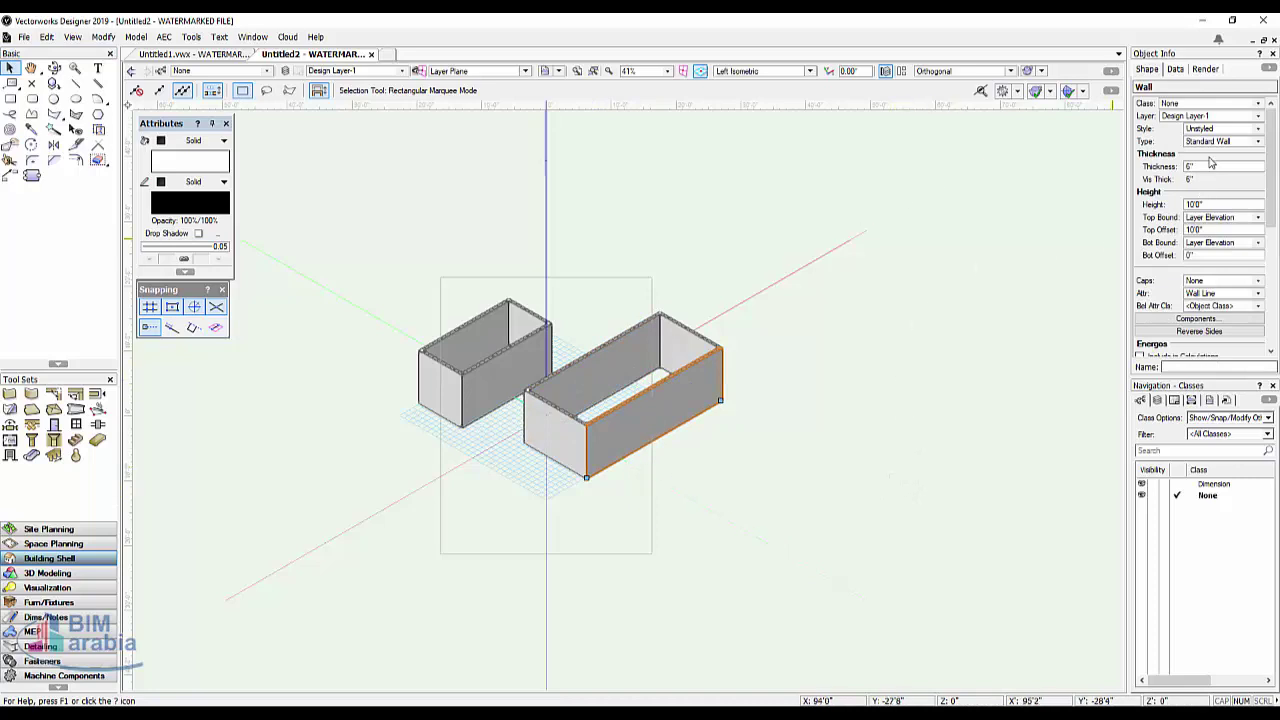
Step: Change the selected front wall's type to Curtain Wall and accept the default grid spacing
left_click(1259, 142)
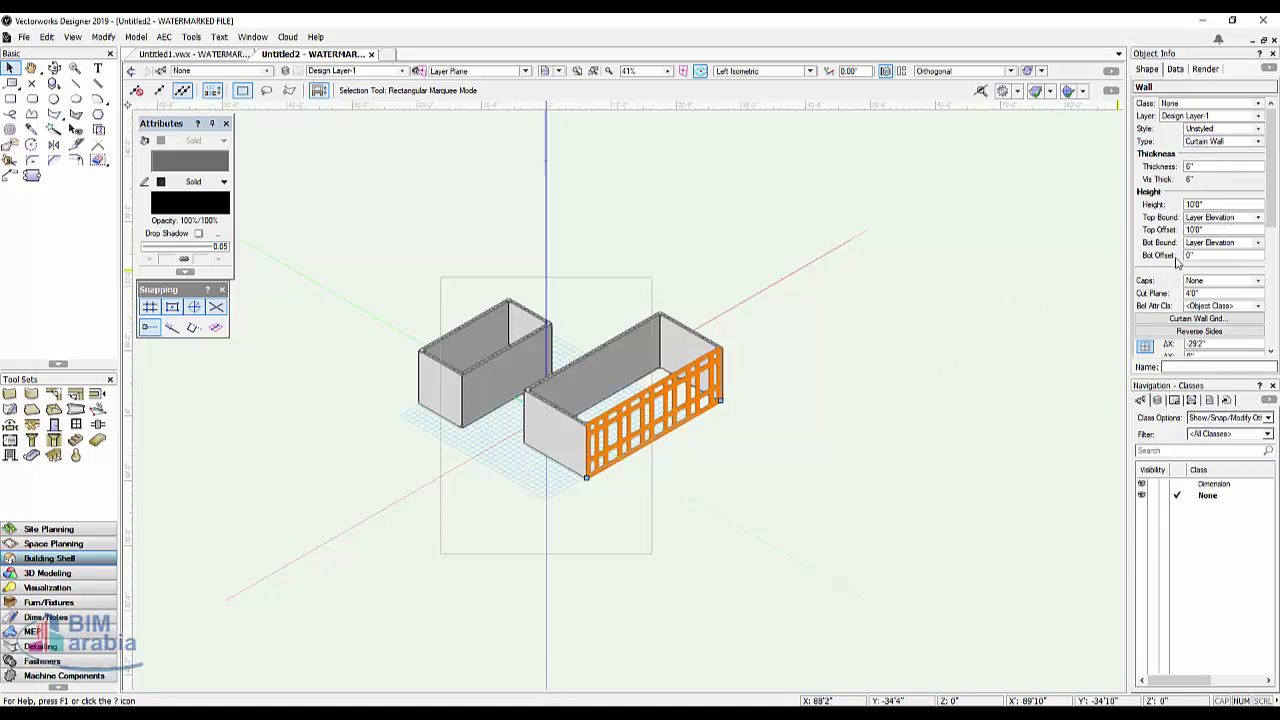
scroll(1174, 258, "down", 1)
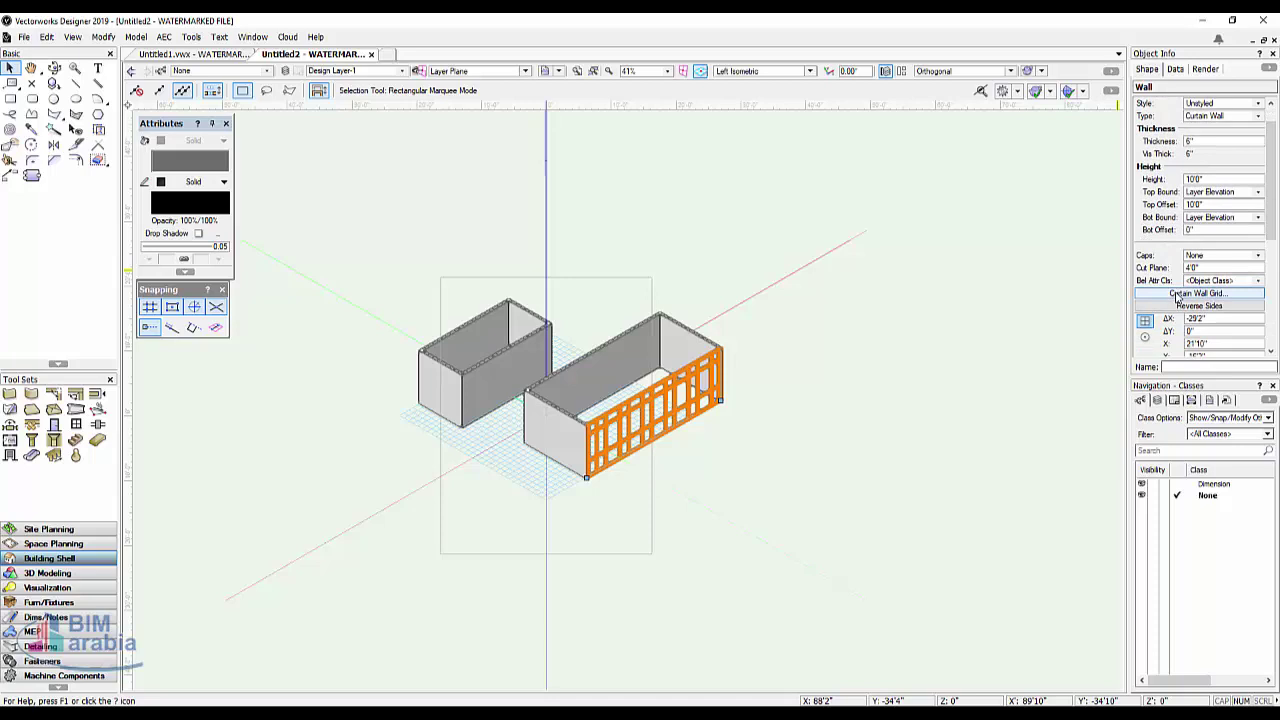
left_click(1198, 293)
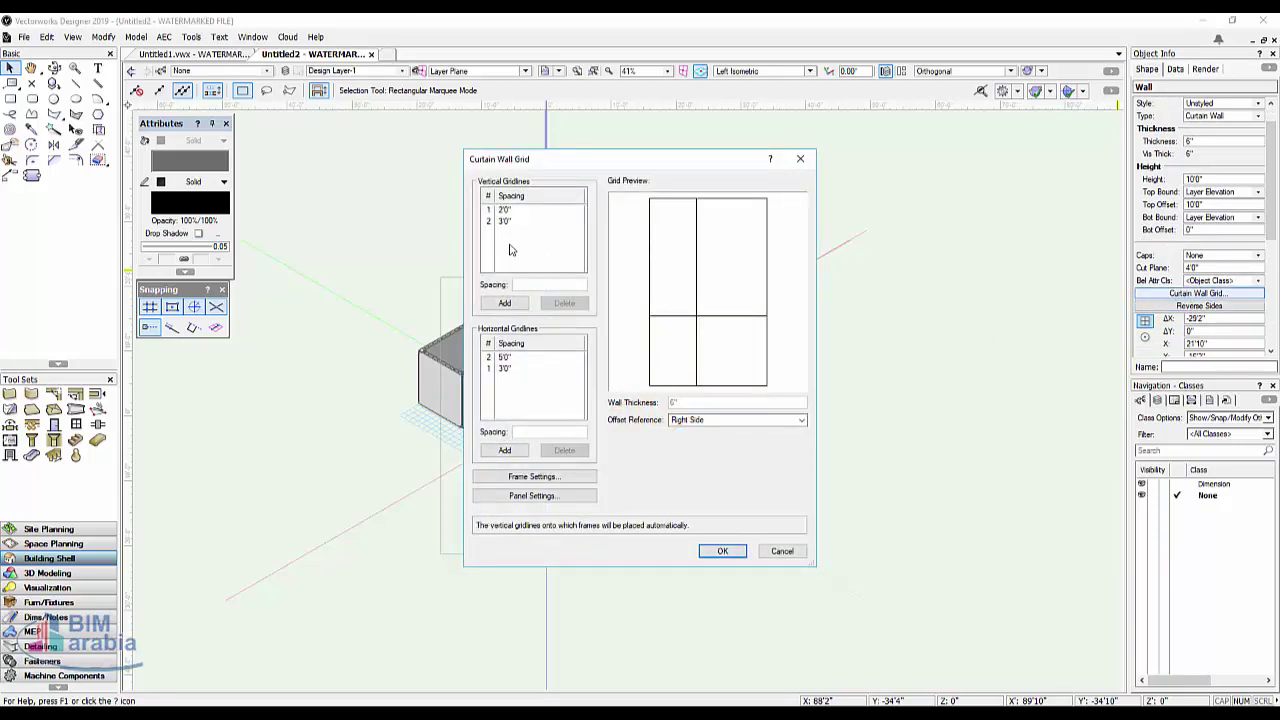
left_click(722, 551)
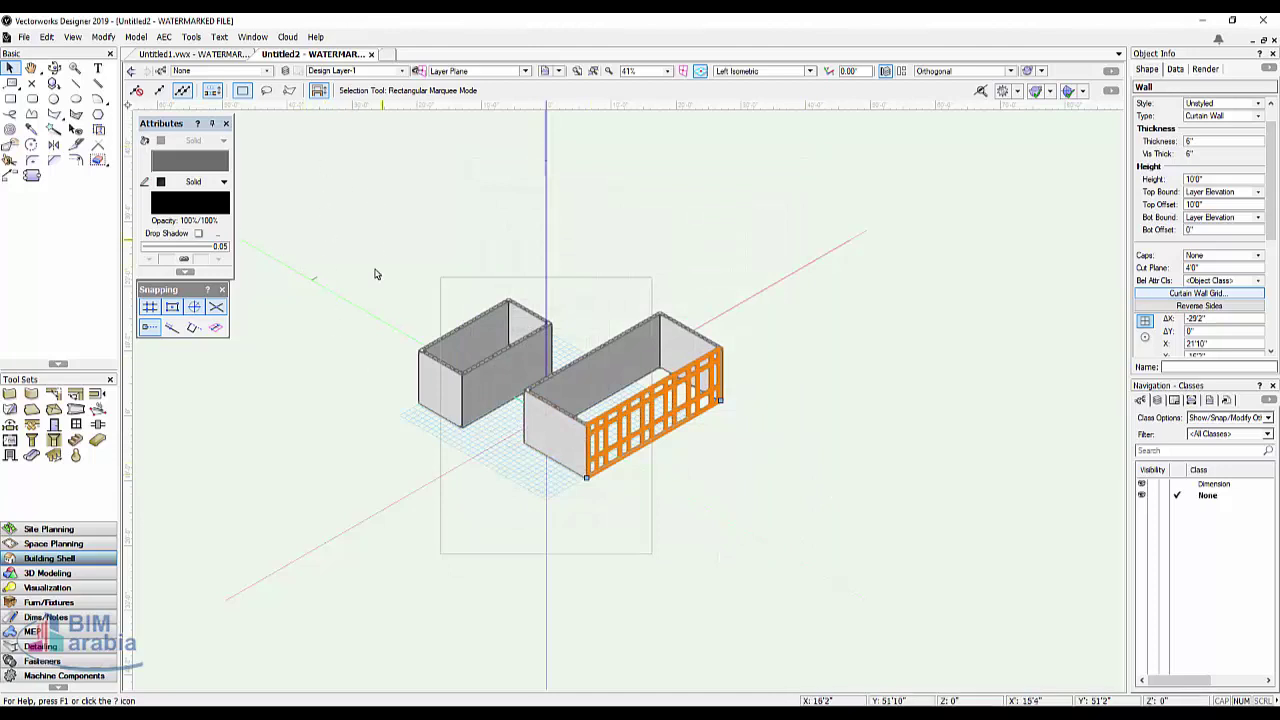
Step: Insert a door into the left room's short end wall
scroll(355, 402, "up", 3)
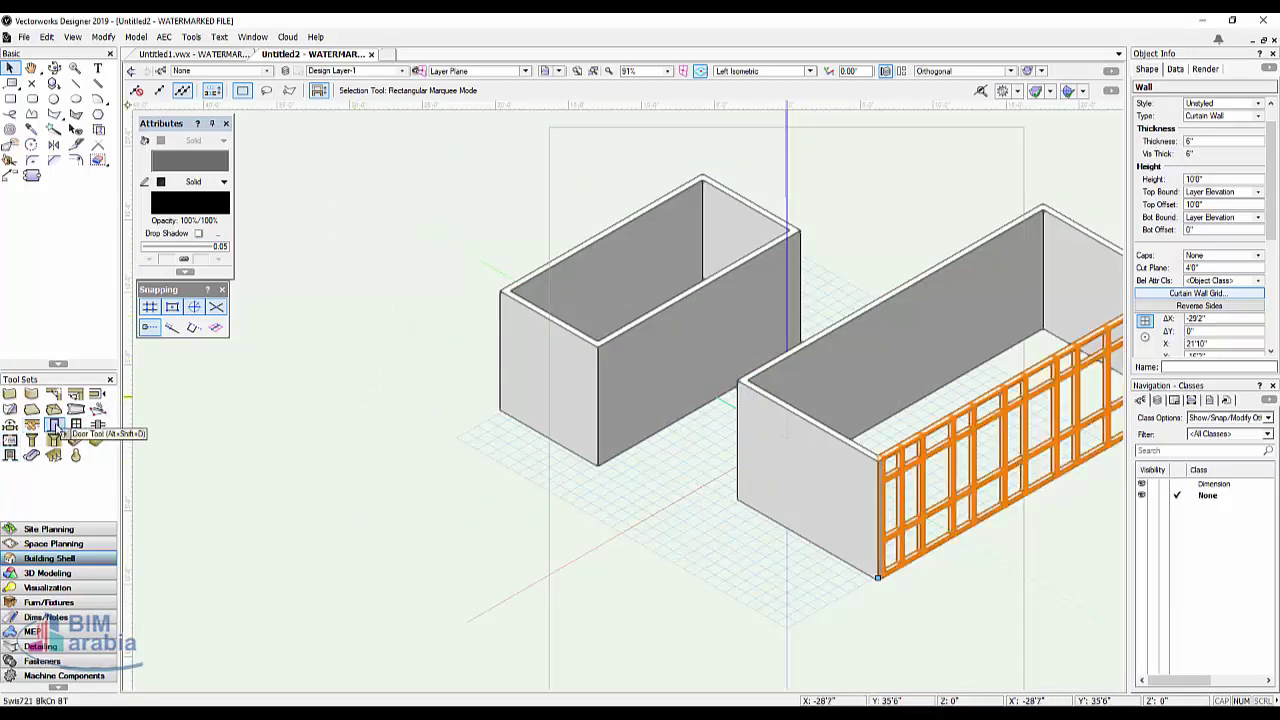
left_click(54, 425)
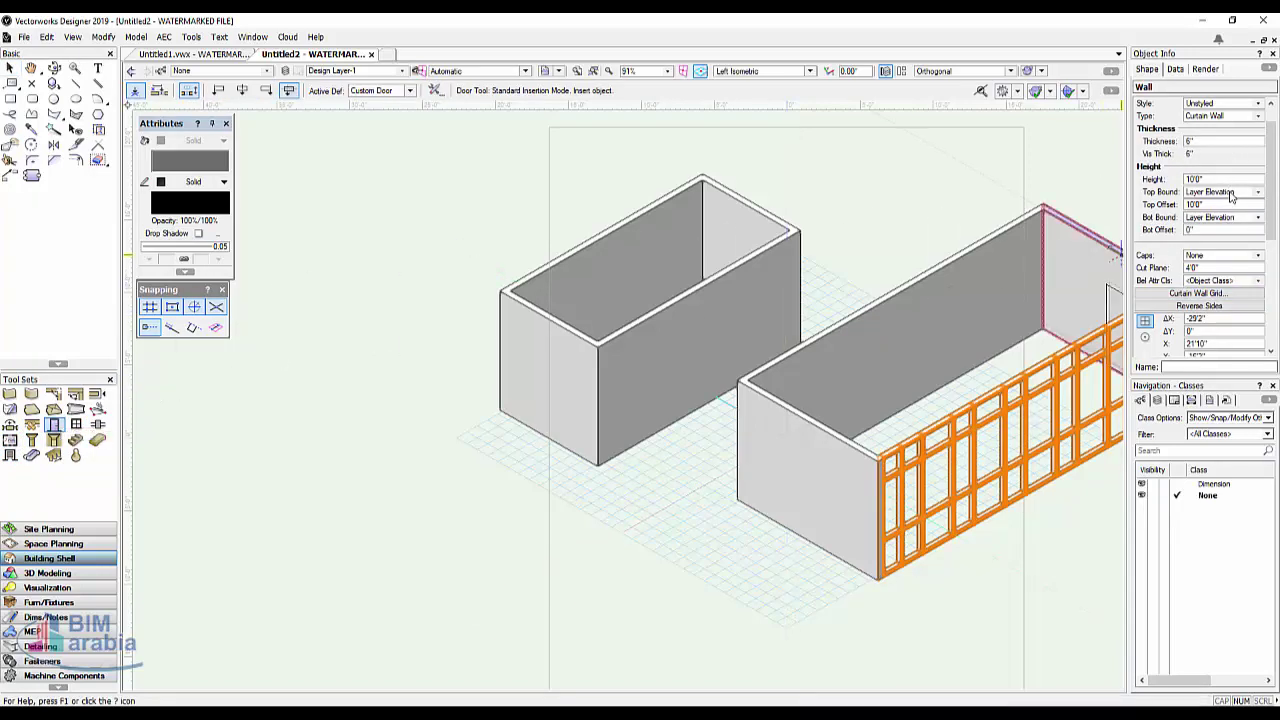
left_click(550, 400)
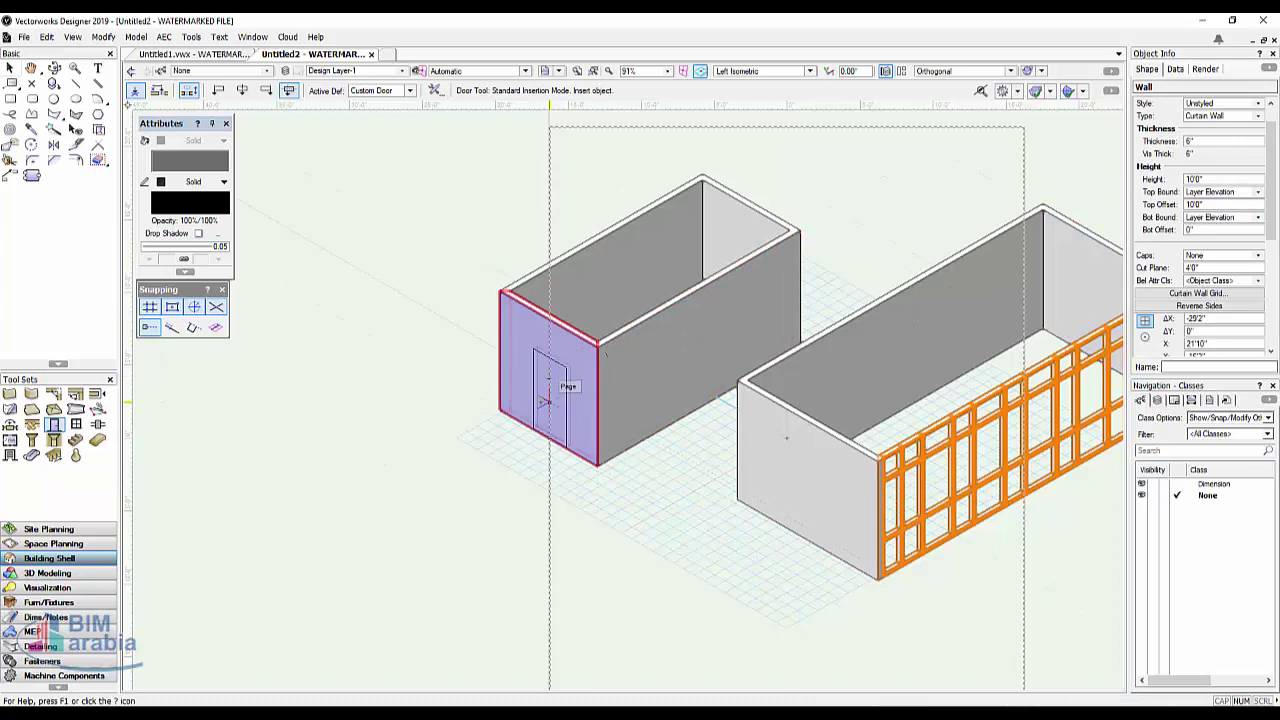
left_click(540, 403)
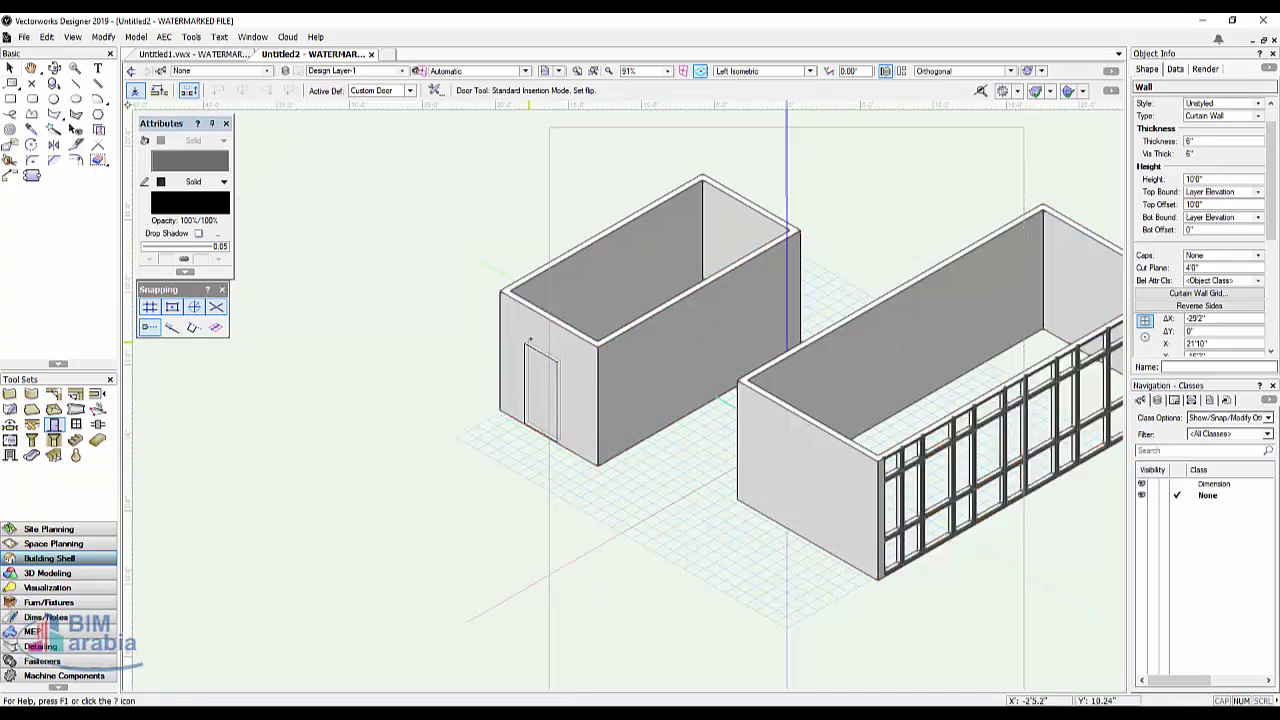
left_click(530, 340)
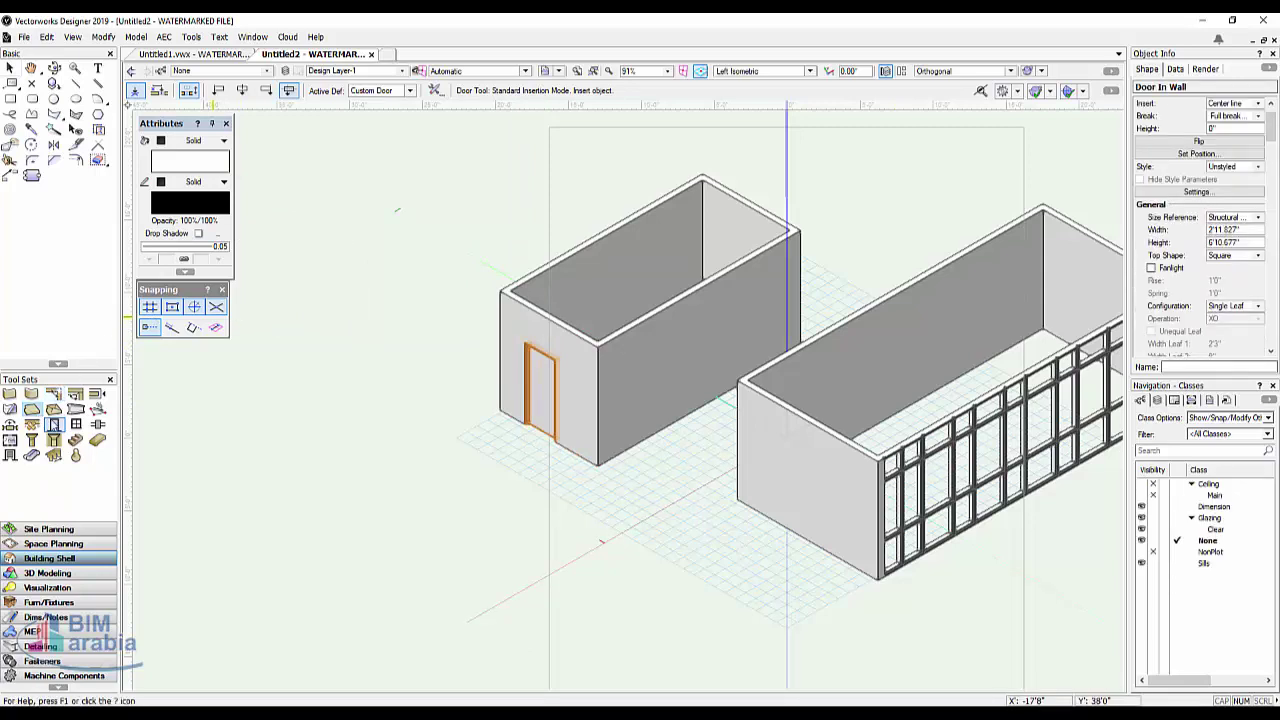
Step: Insert a window into the left room's long side wall
left_click(76, 423)
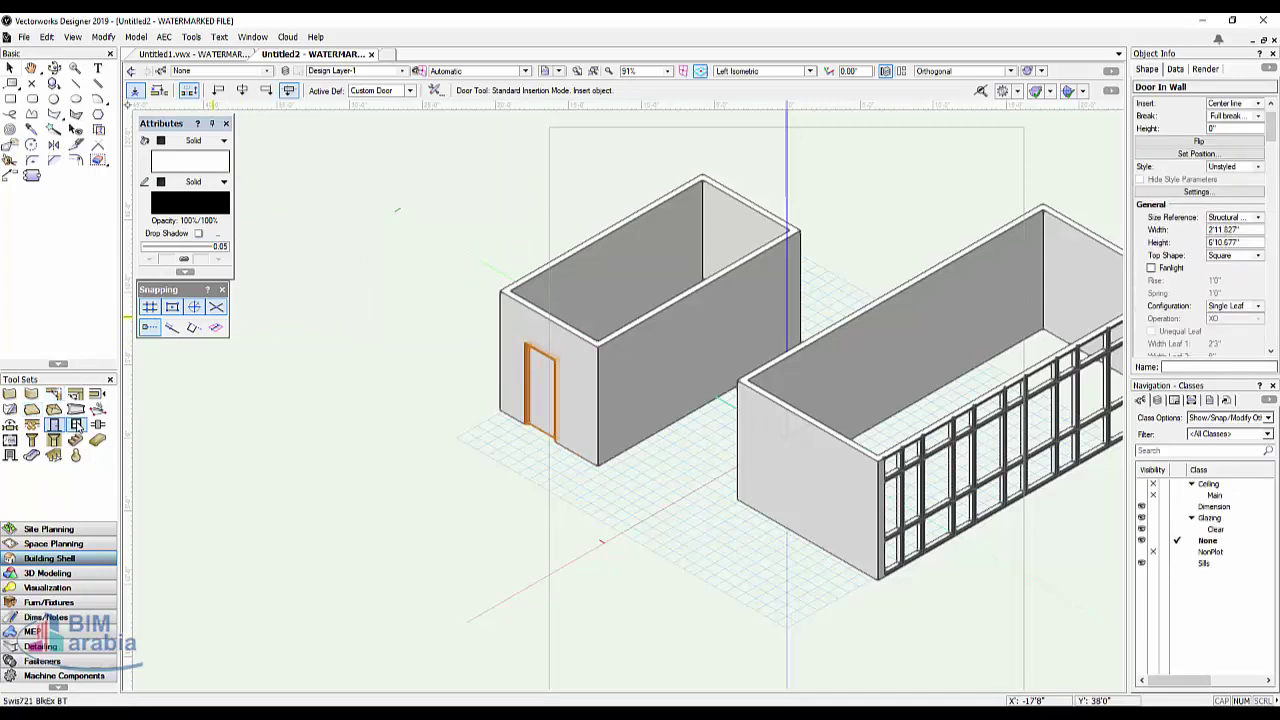
left_click(678, 365)
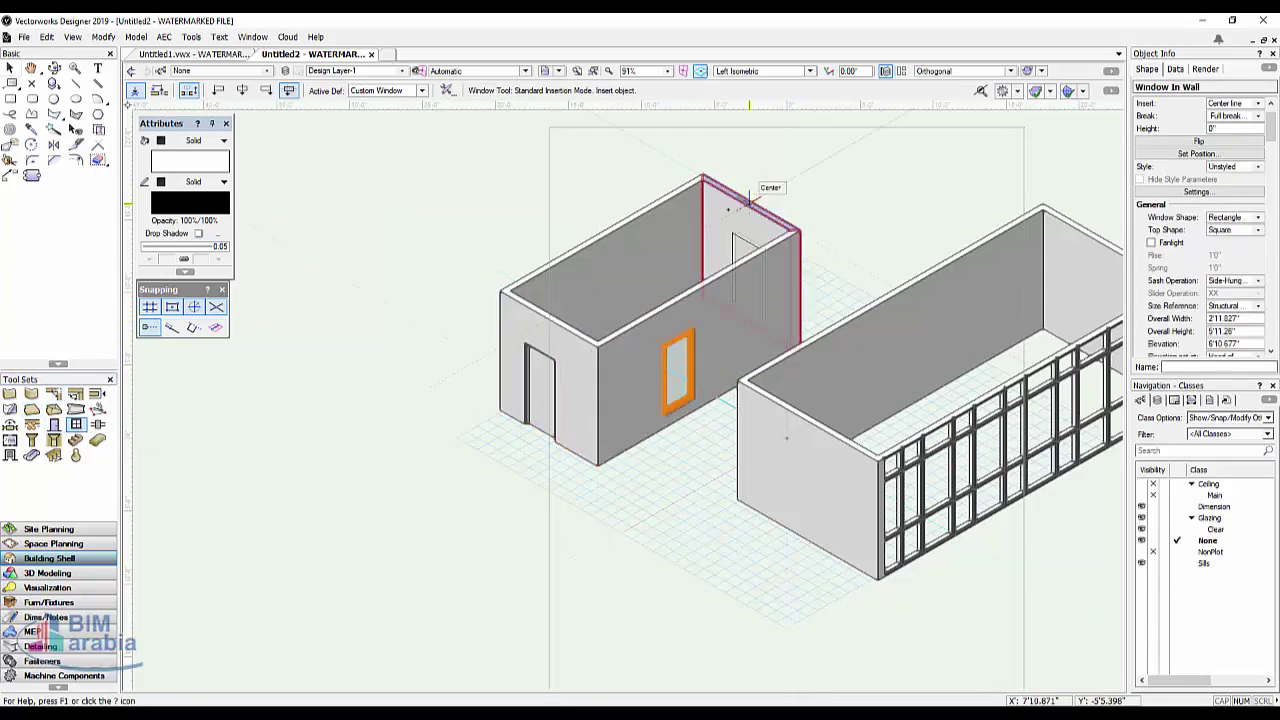
key("Escape")
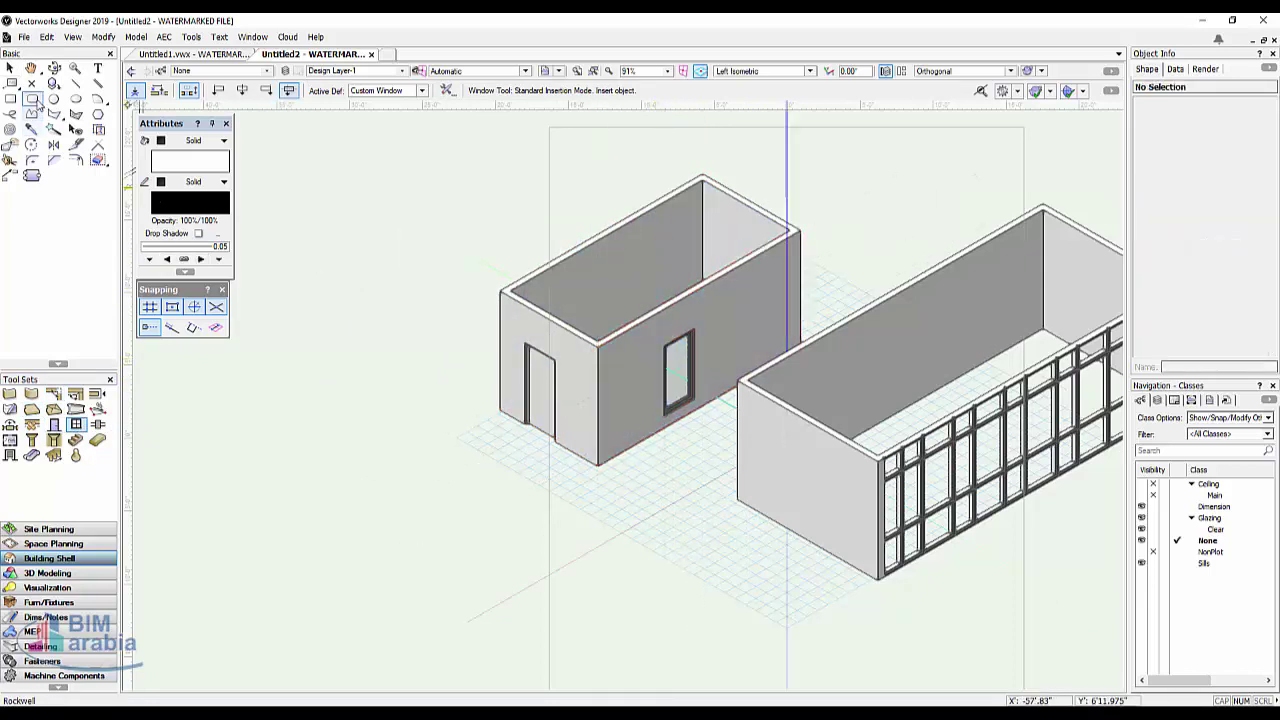
Step: Select the side-wall window and set its Window Shape to Circle
left_click(9, 67)
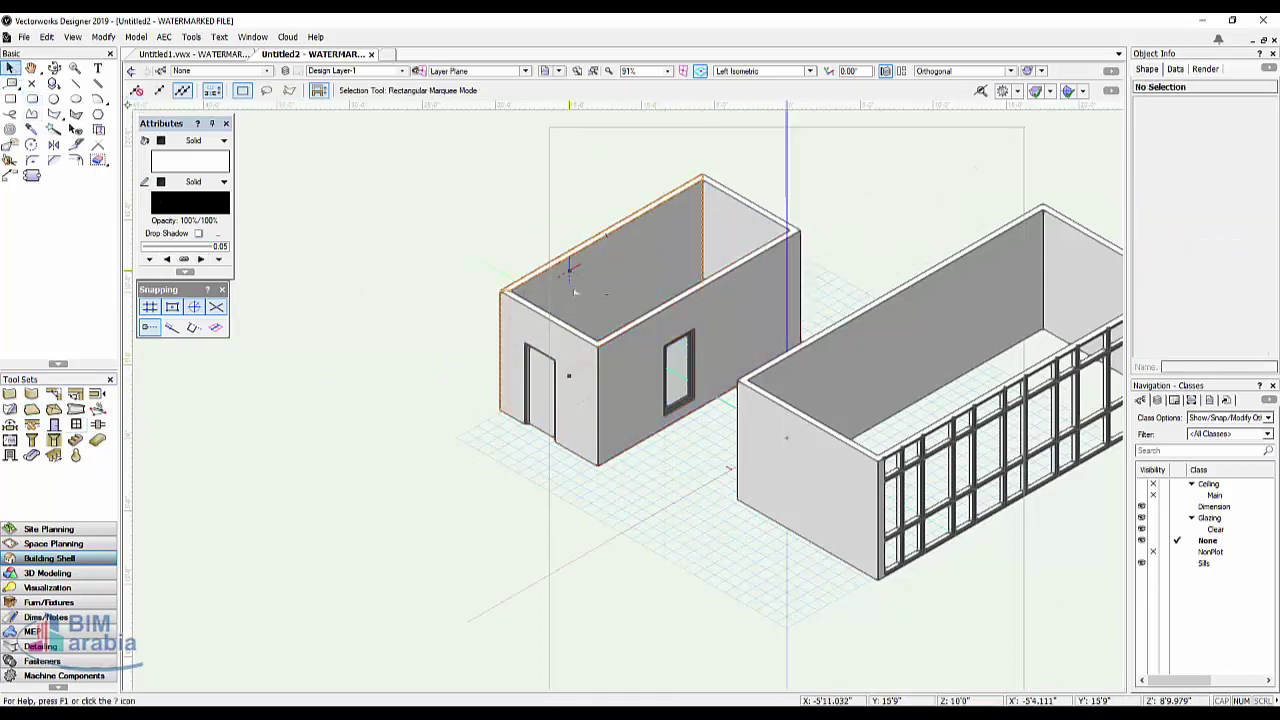
left_click(678, 366)
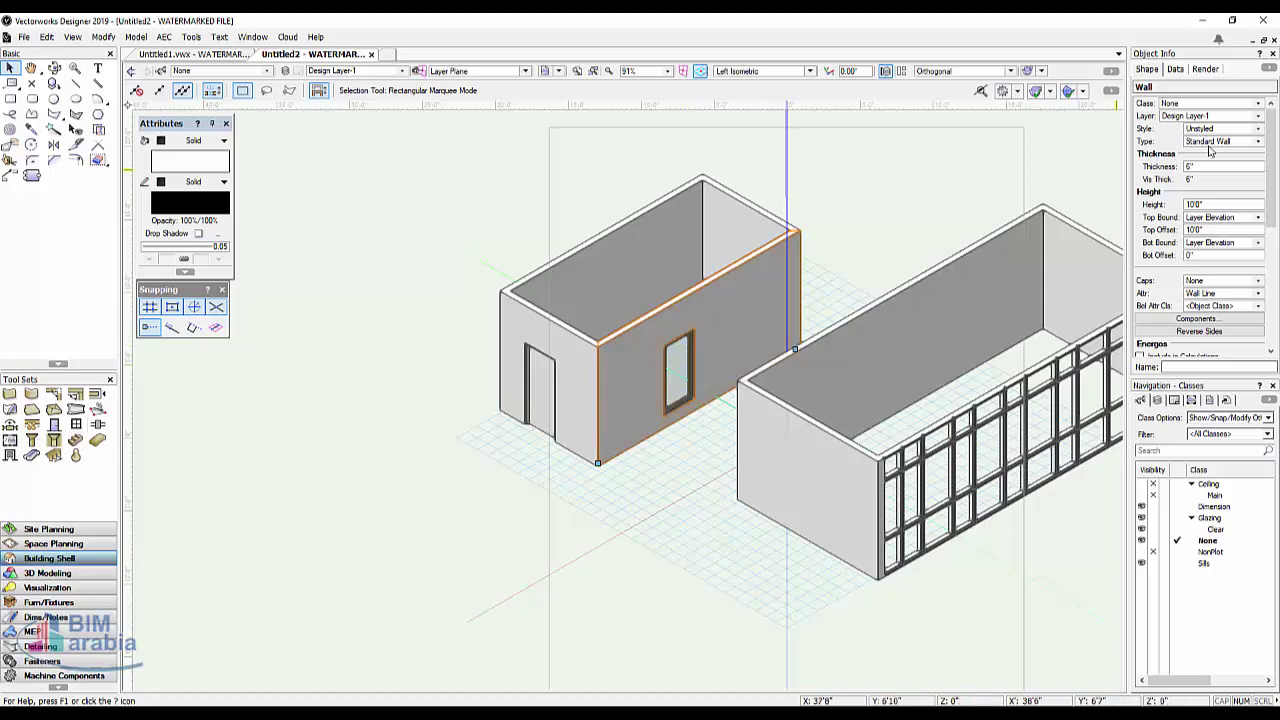
left_click(688, 352)
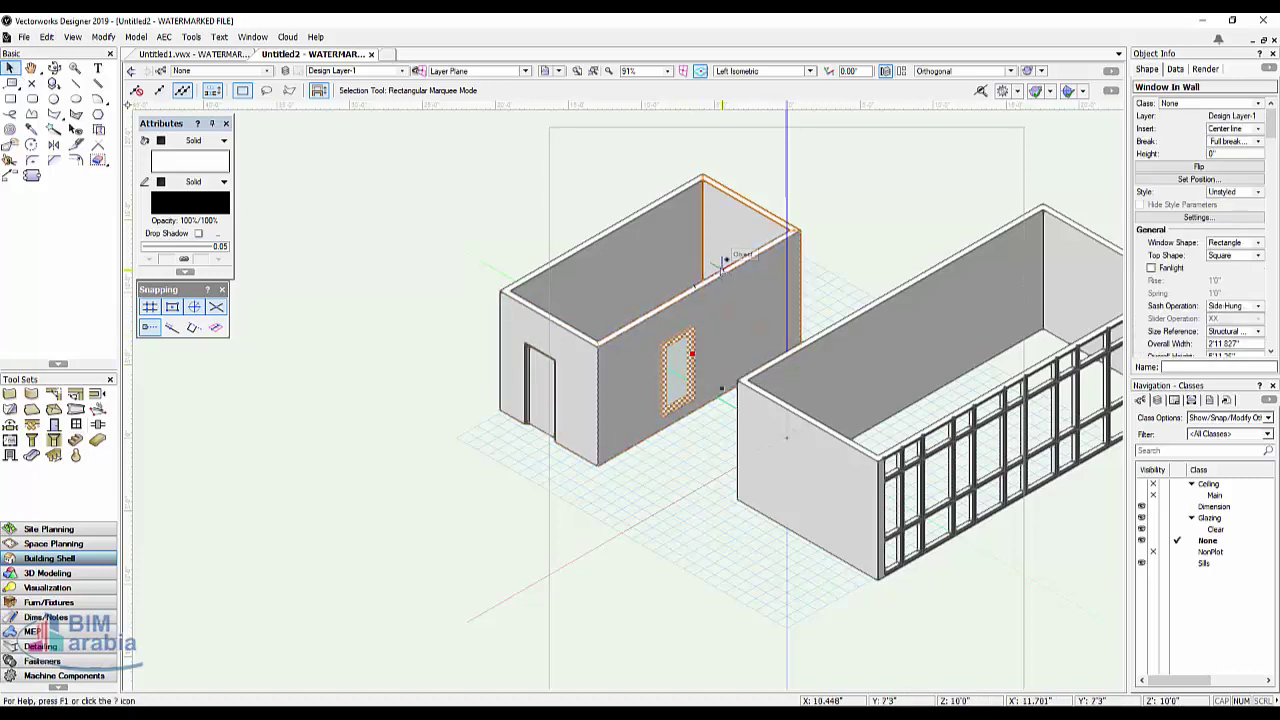
left_click(1258, 243)
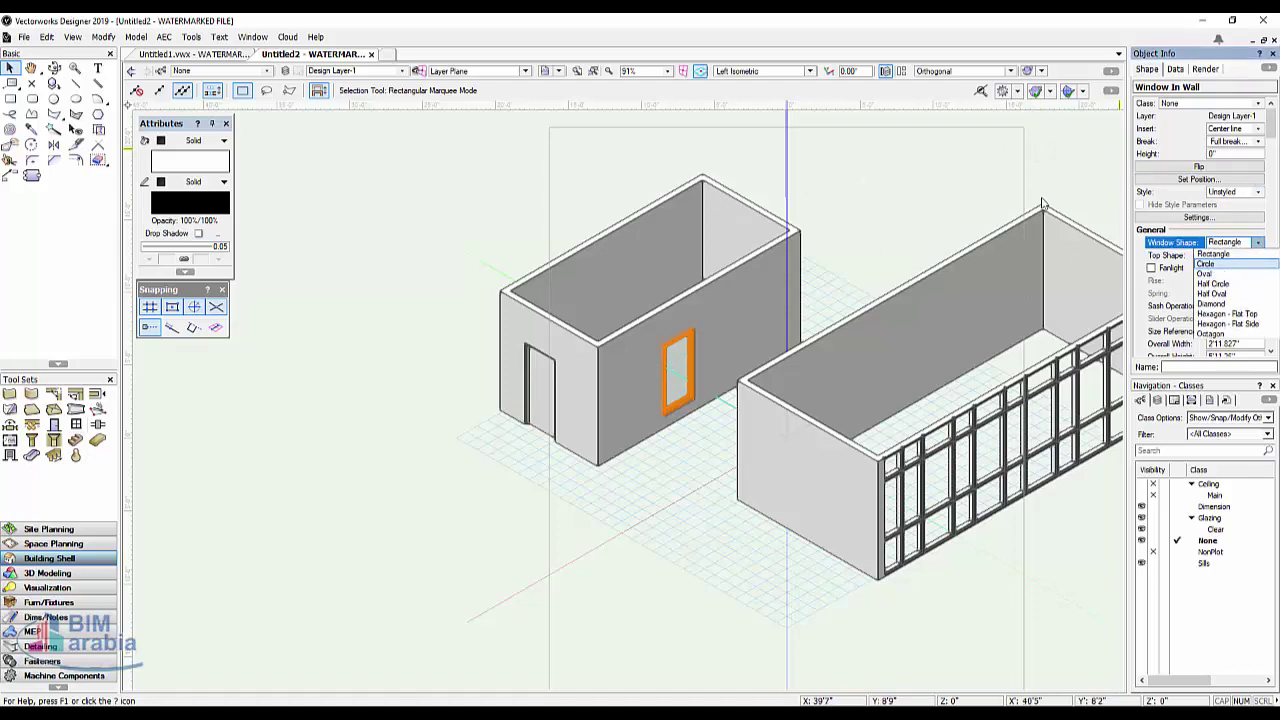
left_click(1206, 263)
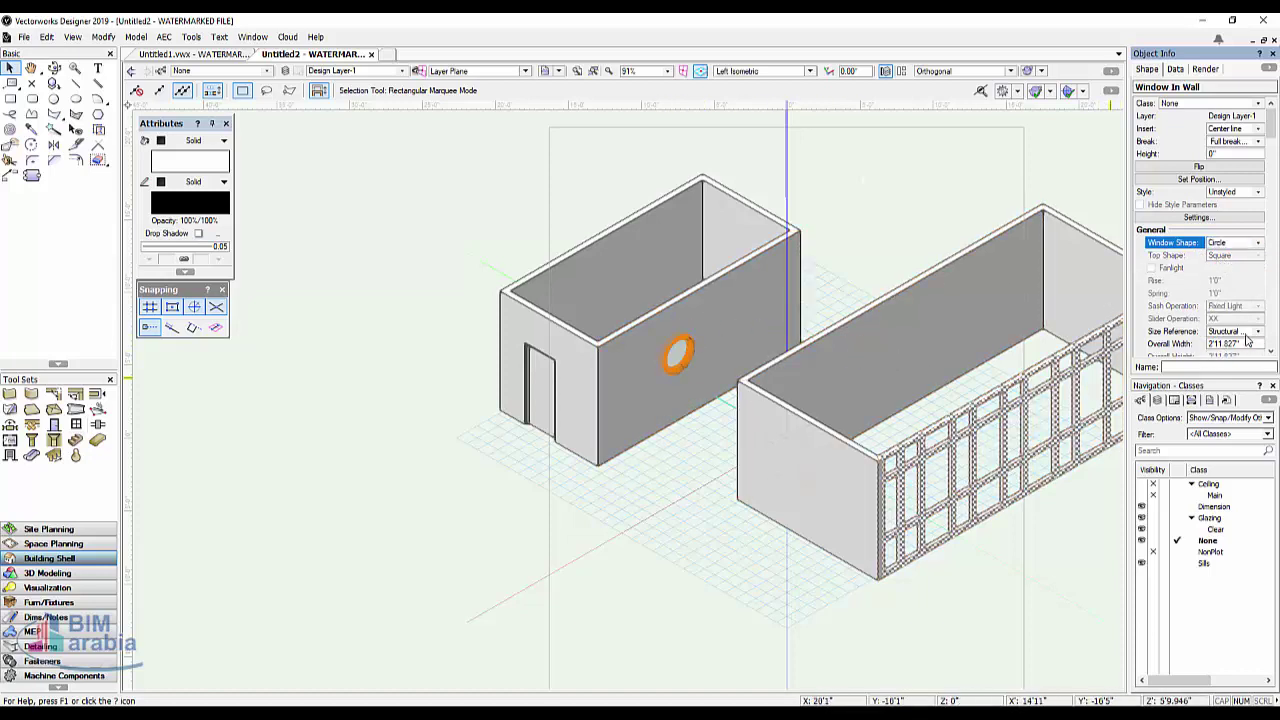
scroll(1181, 311, "down", 1)
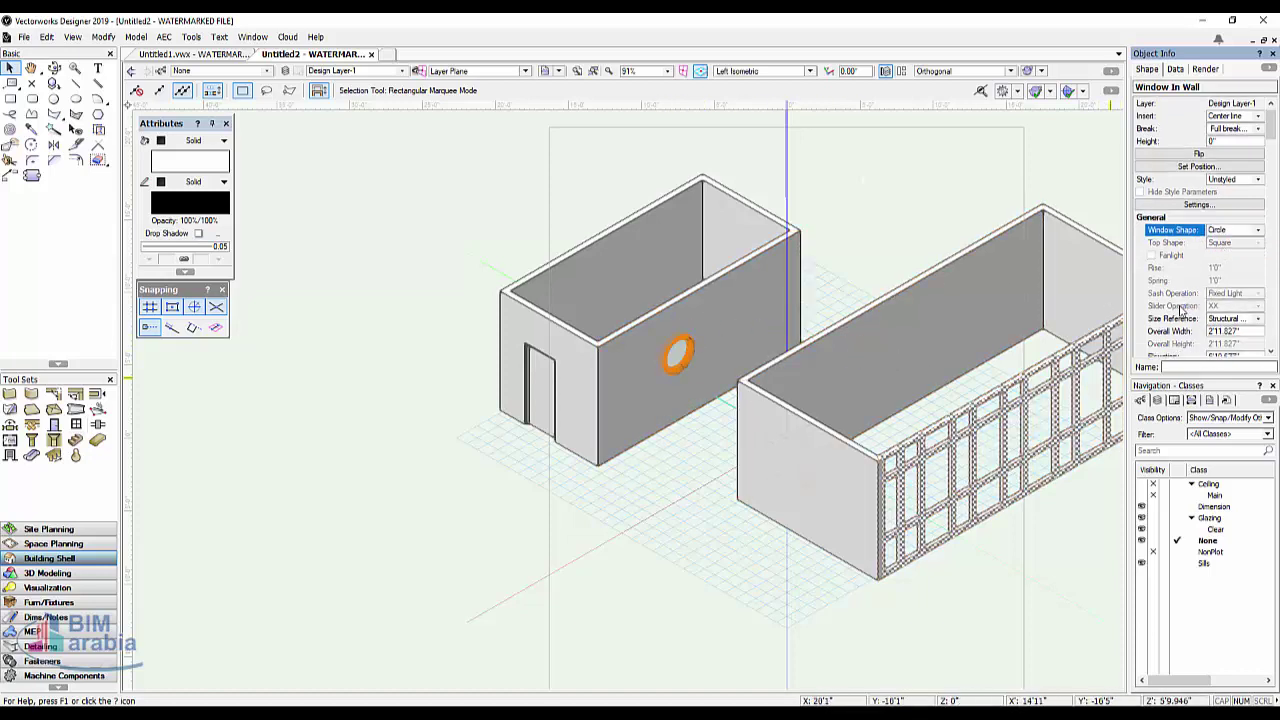
Step: Try a 300 (25'0") Overall Width for the window, then undo it
left_click(1250, 331)
type("300")
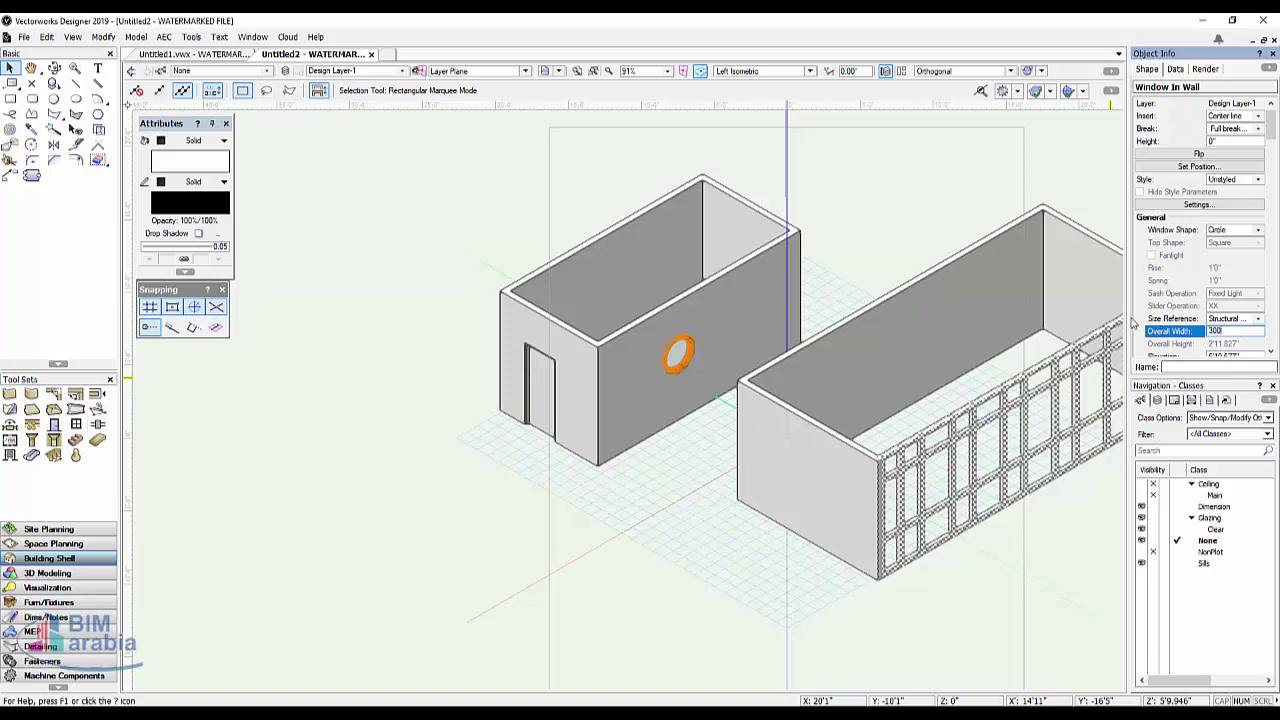
key("Return")
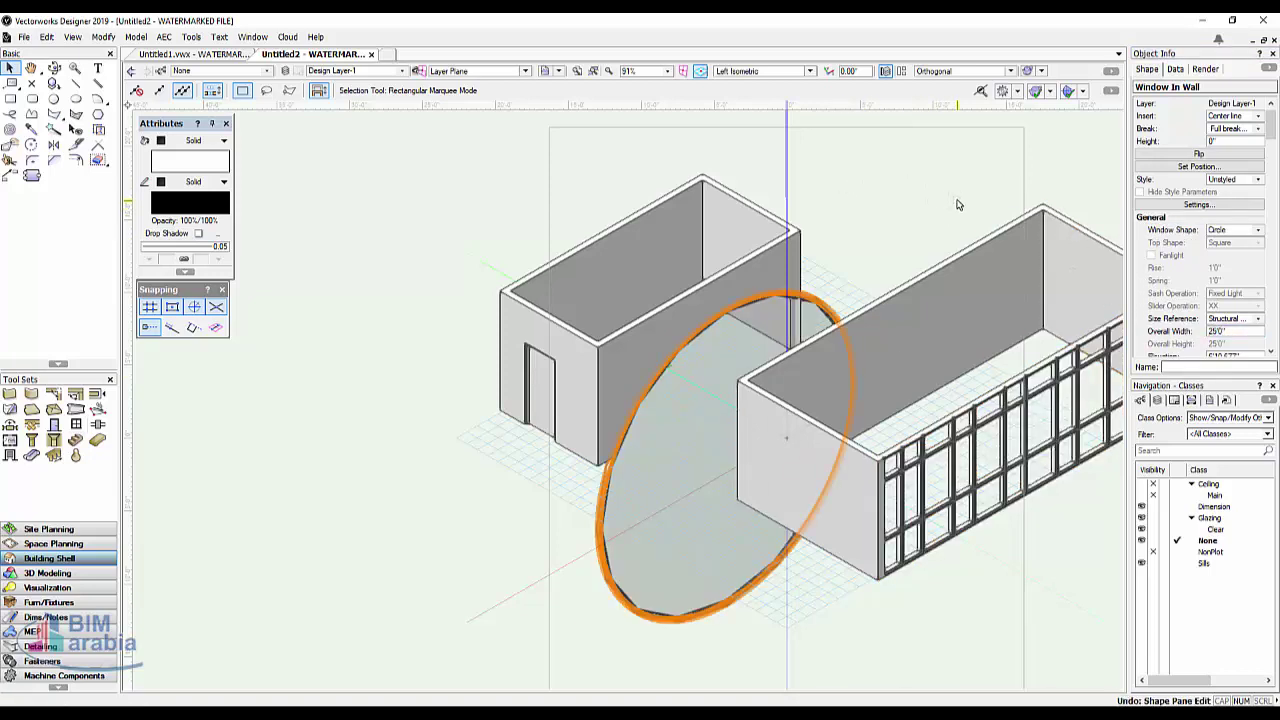
key("ctrl+z")
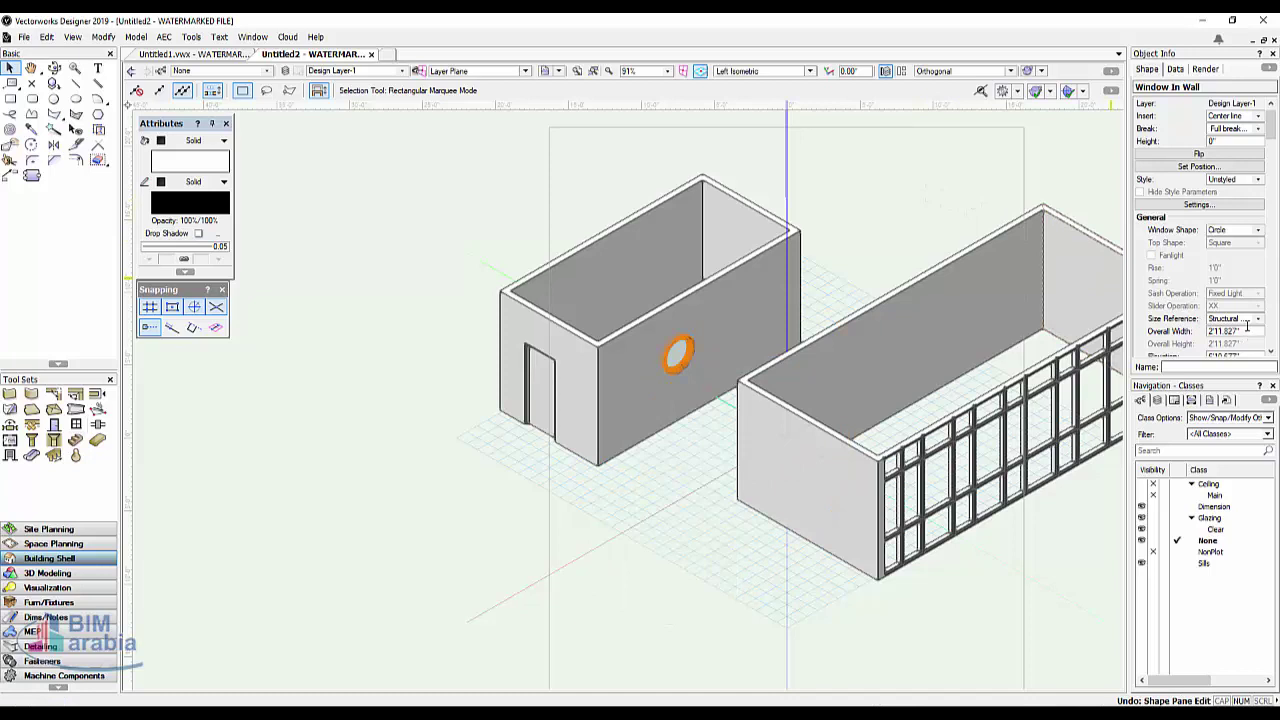
Step: Enable the Curtain Wall Window option for the side-wall window
scroll(1245, 324, "down", 1)
scroll(1240, 322, "down", 2)
scroll(1235, 320, "down", 1)
scroll(1228, 317, "down", 1)
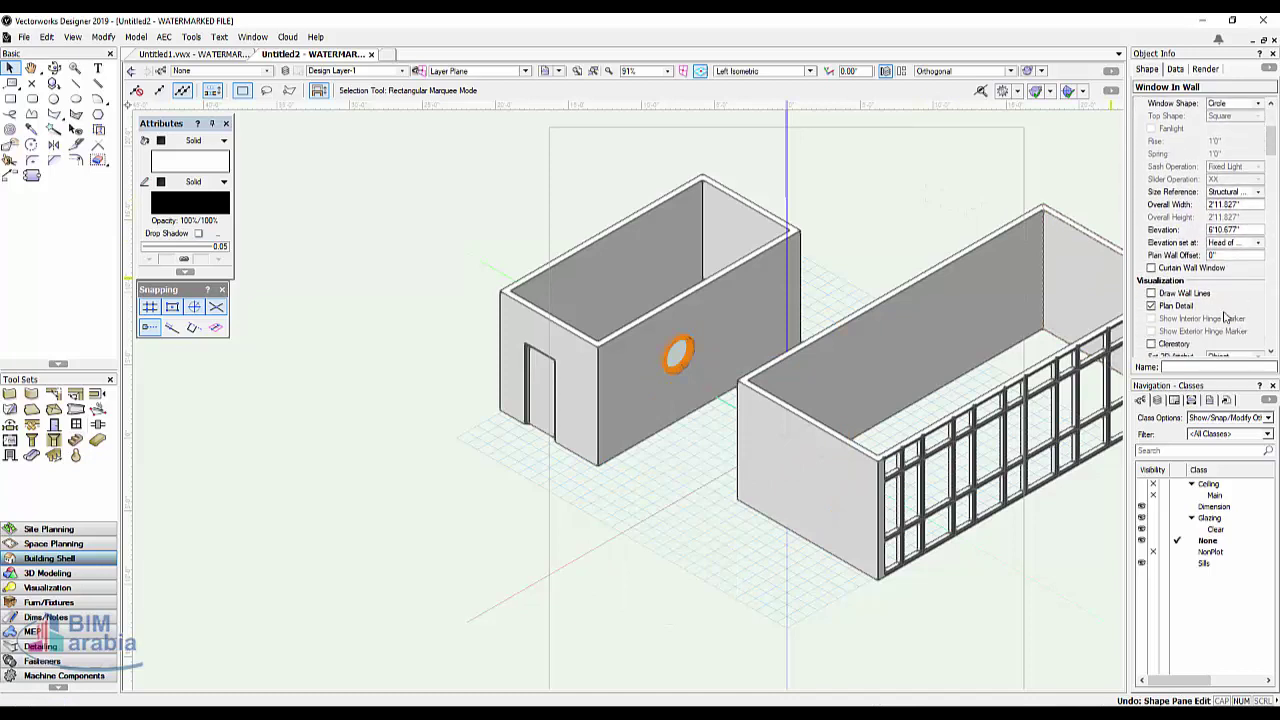
left_click(1199, 270)
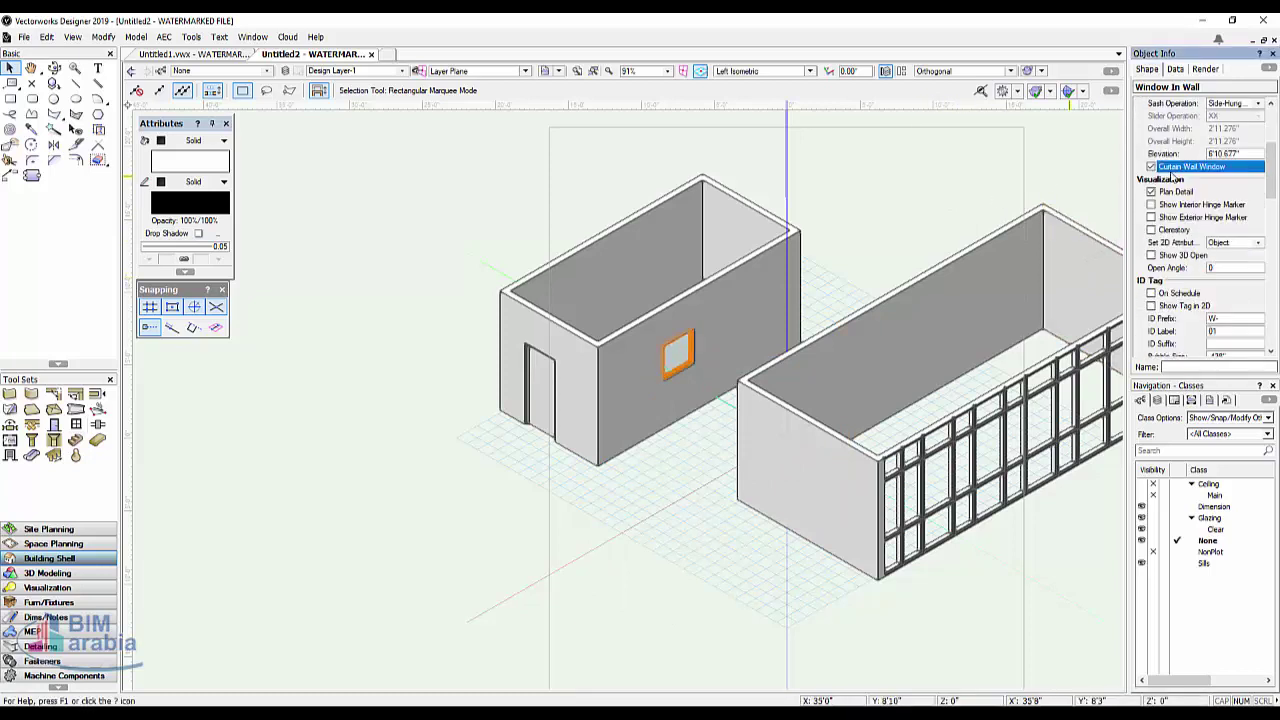